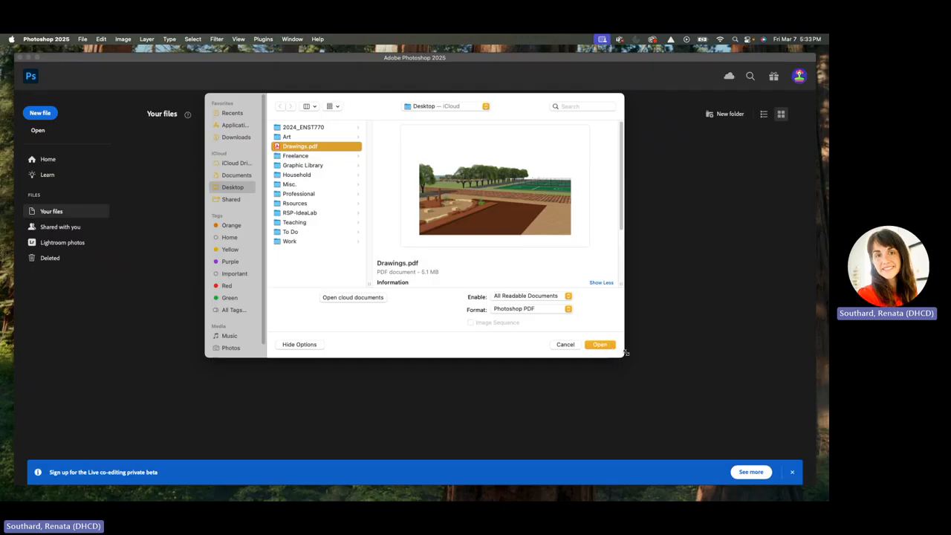
- Open Drawings.pdf and select all six of its pages for import
{"action": "left_click", "coordinate": [604, 347]}
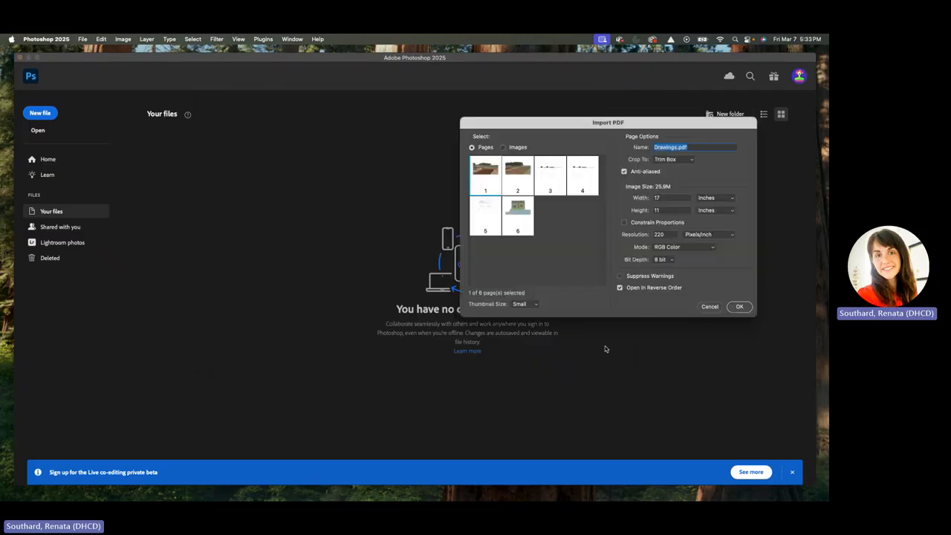
{"action": "left_click", "coordinate": [523, 185], "text": "shift"}
{"action": "left_click", "coordinate": [547, 183], "text": "shift"}
{"action": "left_click", "coordinate": [584, 181], "text": "shift"}
{"action": "left_click", "coordinate": [488, 222], "text": "shift"}
{"action": "left_click", "coordinate": [520, 217], "text": "shift"}
{"action": "left_click_drag", "start_coordinate": [647, 126], "coordinate": [419, 150]}
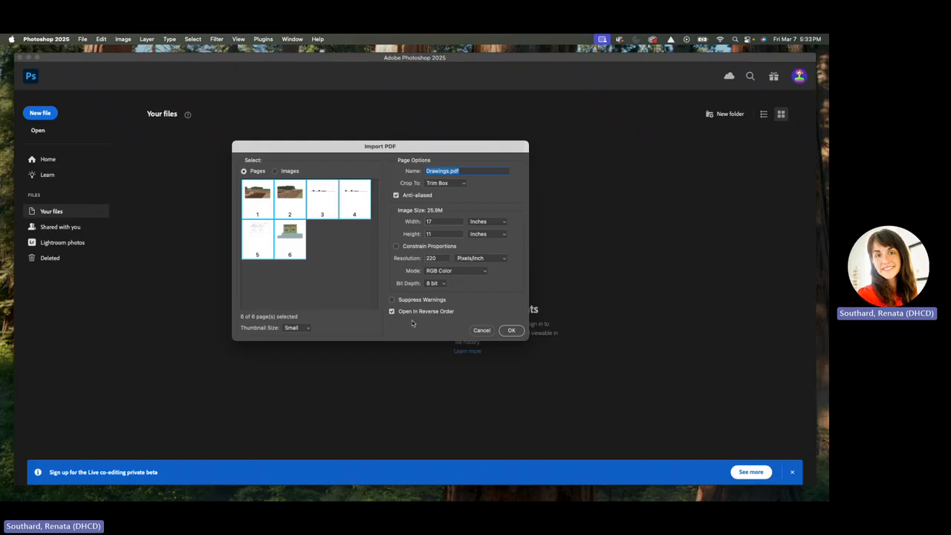
- Keep the import mode at RGB Color and open the selected pages
{"action": "left_click", "coordinate": [480, 272]}
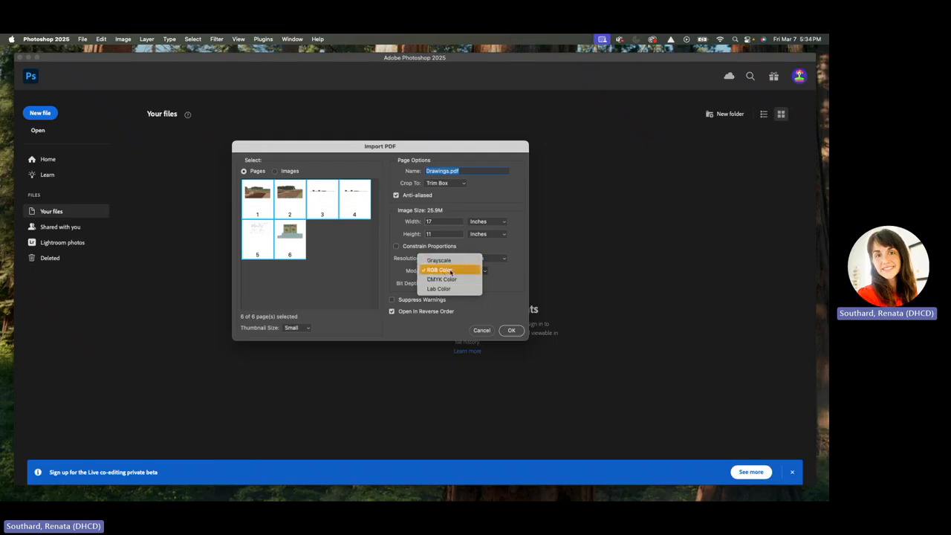
{"action": "left_click", "coordinate": [450, 272]}
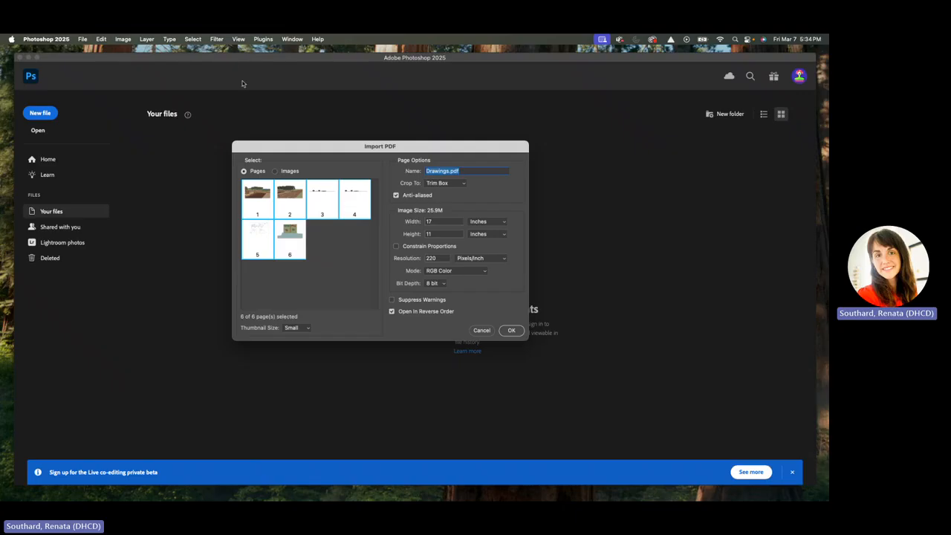
{"action": "left_click", "coordinate": [508, 331]}
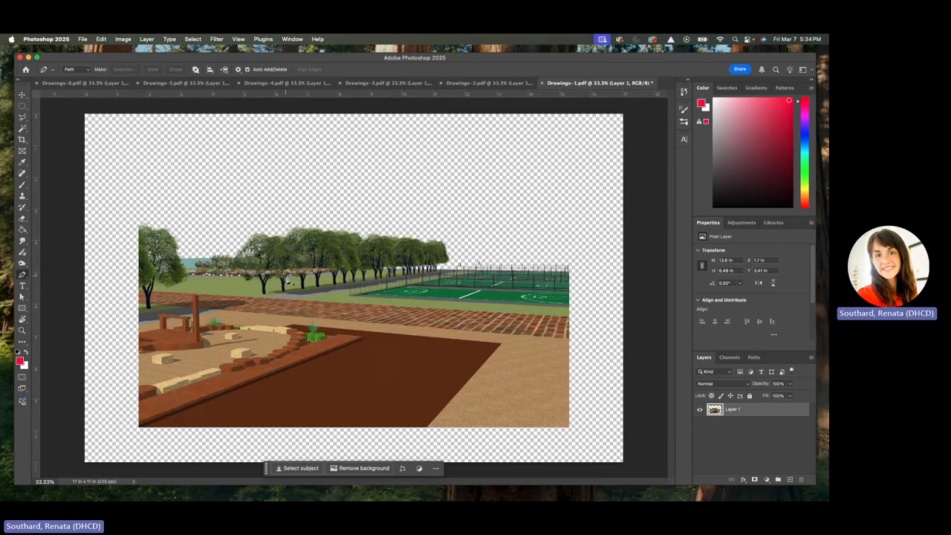
- Open the tree library file Tree_All.psd alongside the drawings
{"action": "scroll", "coordinate": [288, 279], "scroll_direction": "up", "scroll_amount": 5}
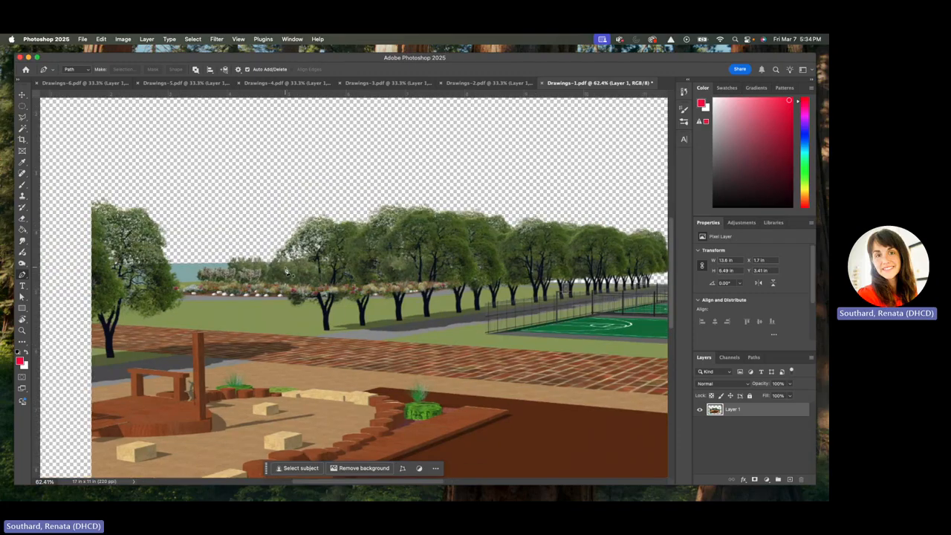
{"action": "scroll", "coordinate": [286, 272], "scroll_direction": "up", "scroll_amount": 3}
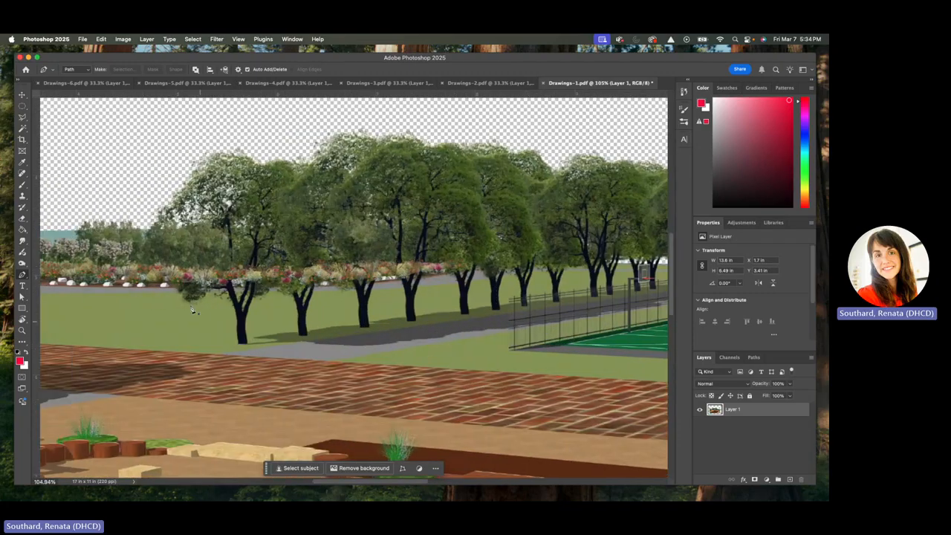
{"action": "scroll", "coordinate": [328, 283], "scroll_direction": "down", "scroll_amount": 2}
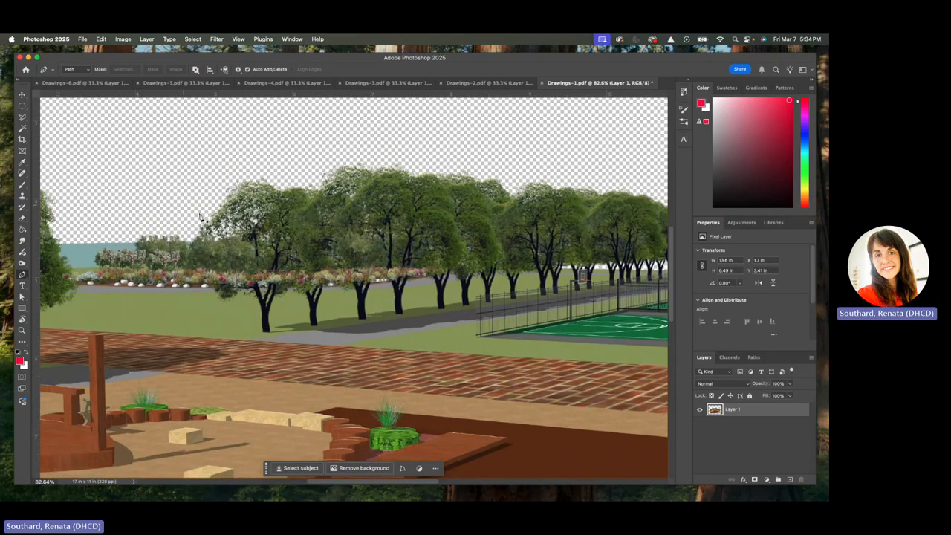
{"action": "left_click", "coordinate": [83, 39]}
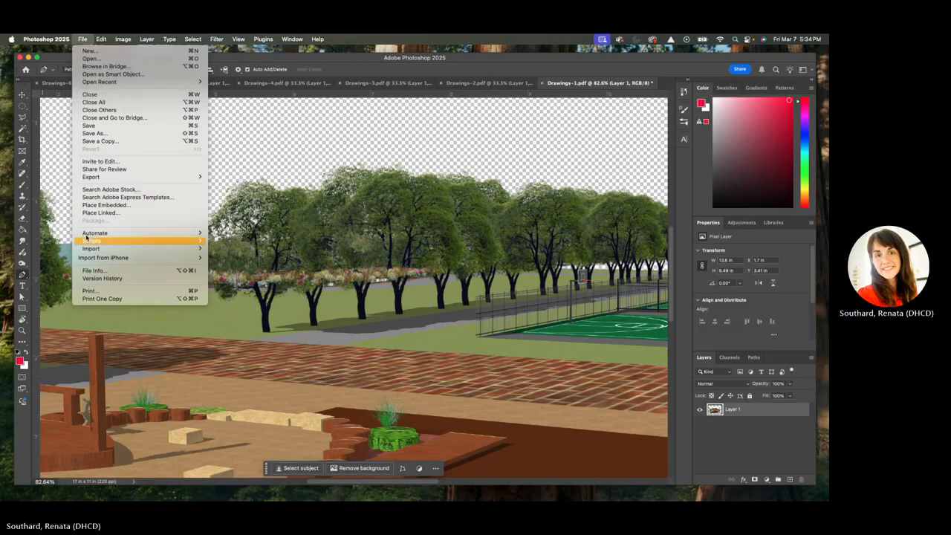
{"action": "left_click", "coordinate": [92, 59]}
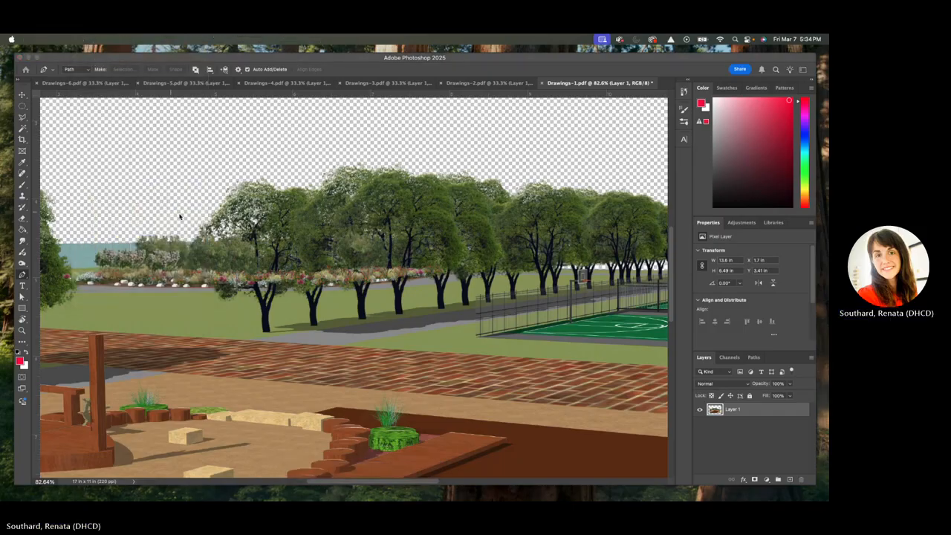
{"action": "key", "text": "Escape"}
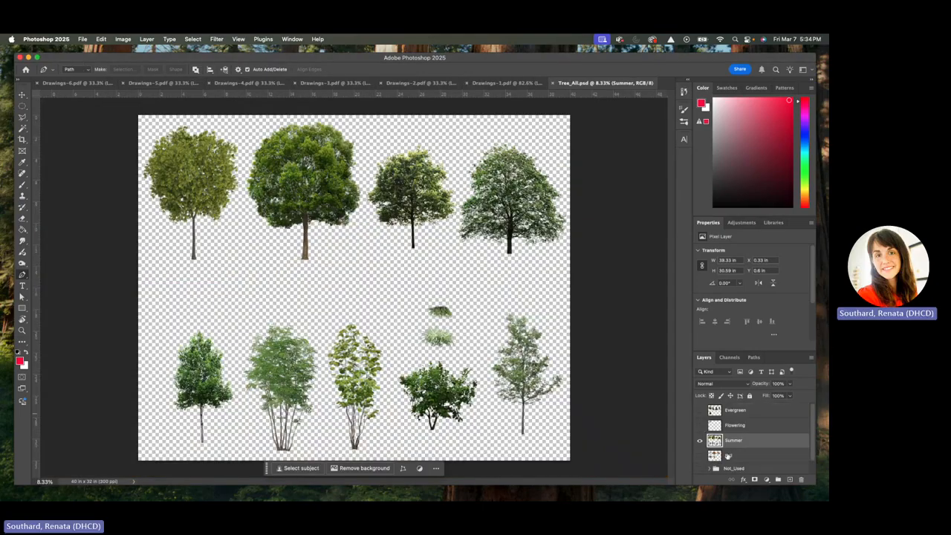
- Preview the Flowering and Evergreen tree layers in turn, ending with only the Summer layer shown
{"action": "left_click", "coordinate": [699, 441]}
{"action": "left_click", "coordinate": [699, 425]}
{"action": "left_click", "coordinate": [699, 426]}
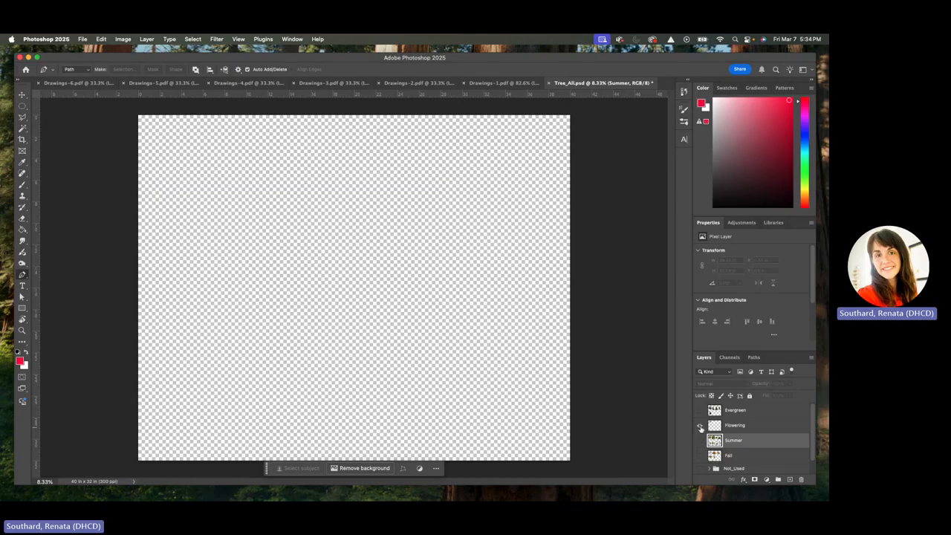
{"action": "left_click", "coordinate": [700, 427]}
{"action": "left_click", "coordinate": [699, 426]}
{"action": "left_click", "coordinate": [699, 411]}
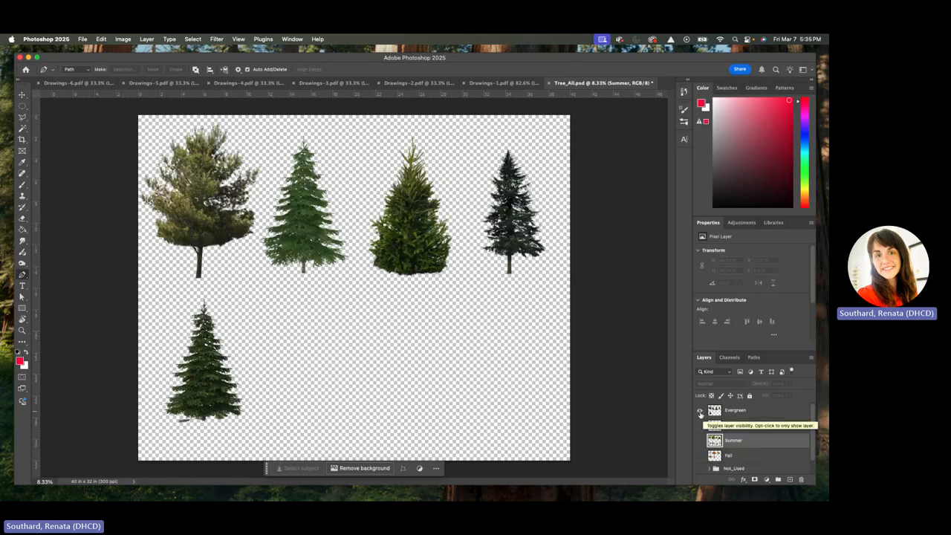
{"action": "left_click", "coordinate": [700, 411]}
{"action": "left_click", "coordinate": [700, 441]}
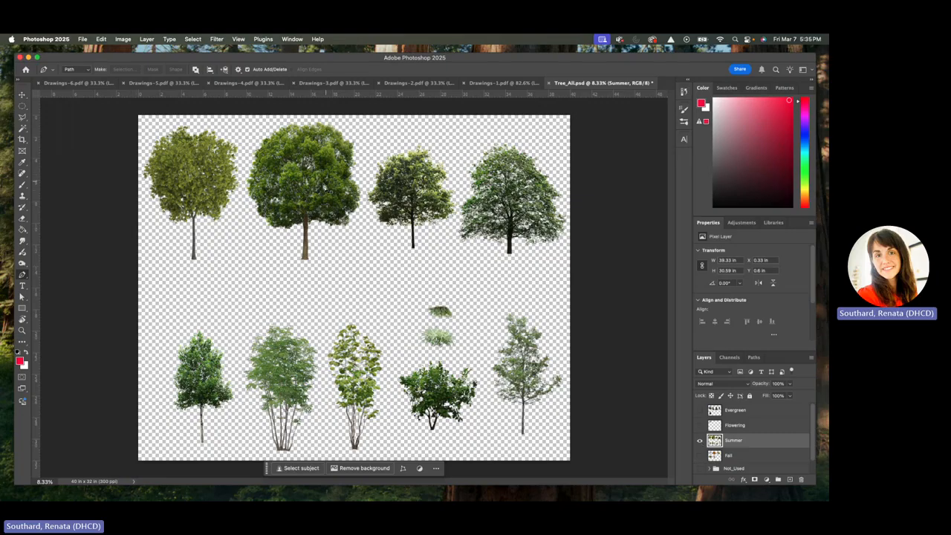
- Select the third tree in the upper row of the Summer layer with a rectangular marquee, about 8.64 × 11.72 in
{"action": "left_click", "coordinate": [23, 107]}
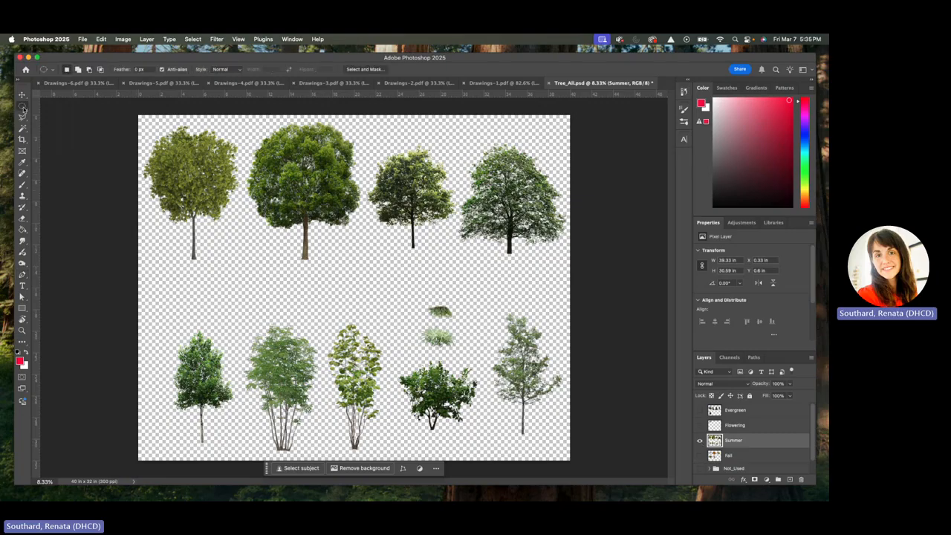
{"action": "left_click", "coordinate": [74, 108]}
{"action": "left_click_drag", "start_coordinate": [365, 137], "coordinate": [456, 260]}
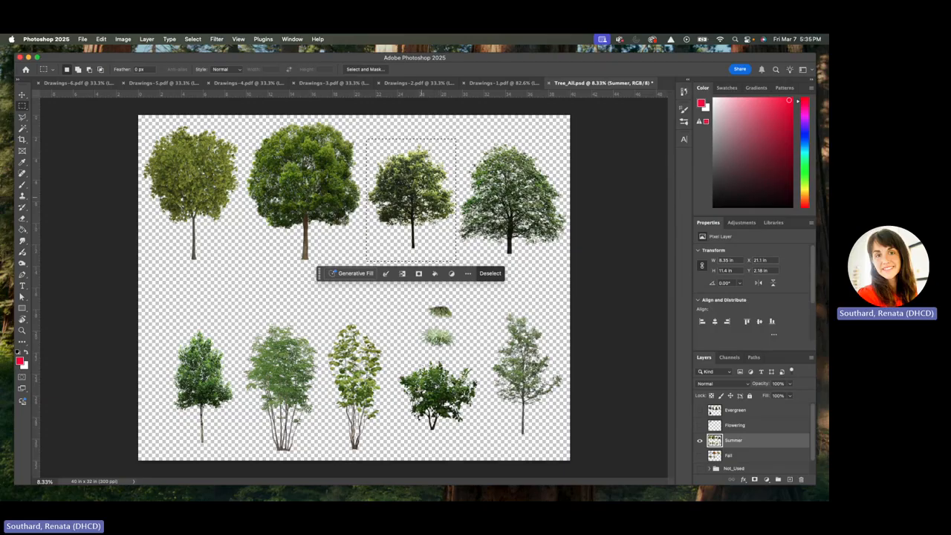
{"action": "left_click", "coordinate": [25, 106]}
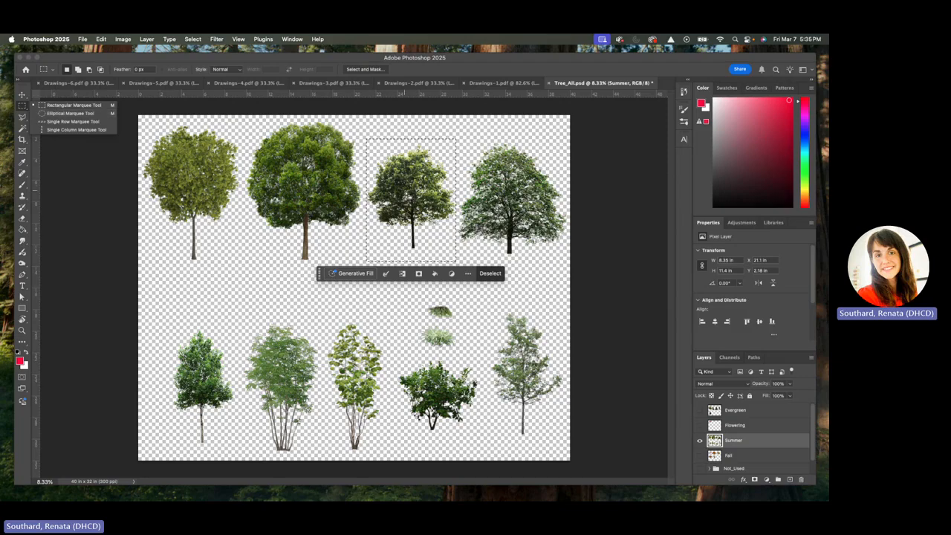
{"action": "left_click", "coordinate": [408, 193]}
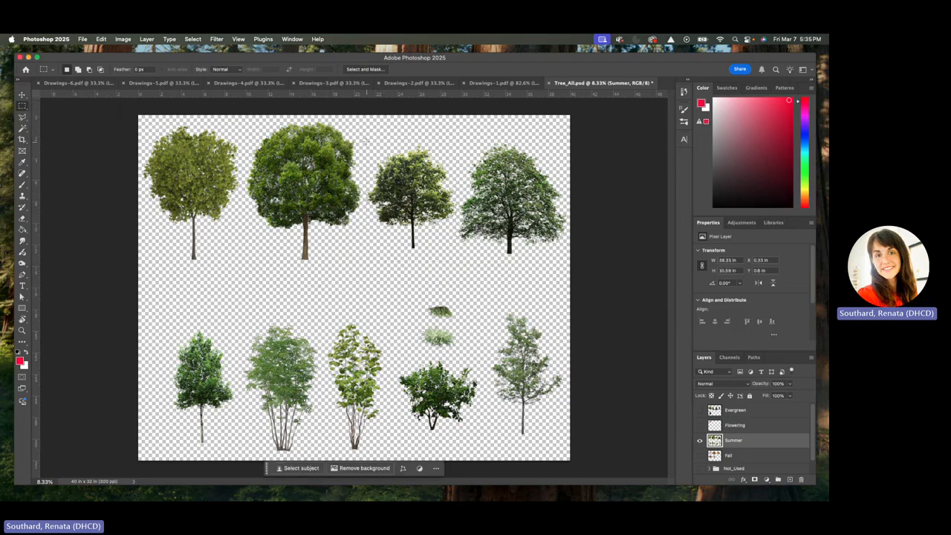
{"action": "left_click_drag", "start_coordinate": [363, 138], "coordinate": [456, 263]}
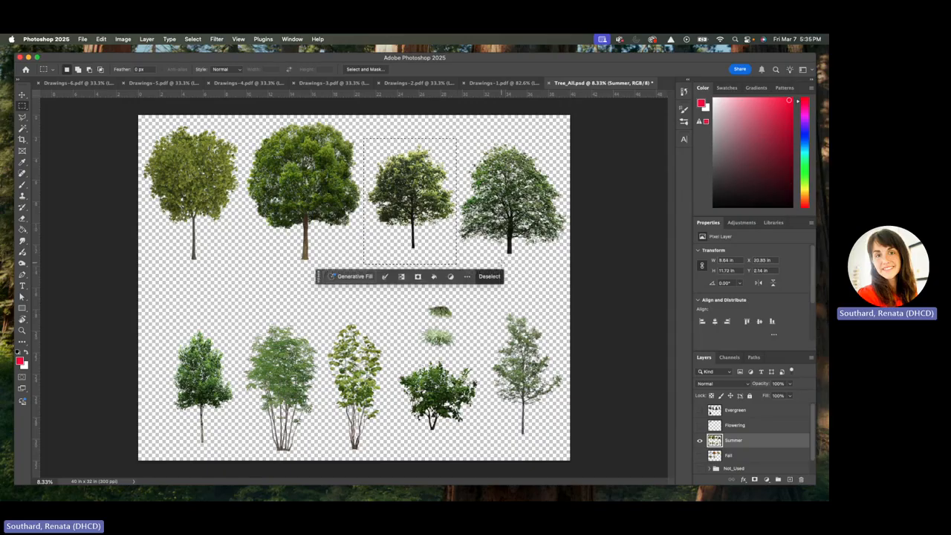
- Copy the selected tree into Drawings-1.pdf as a new layer and fit the page in view
{"action": "left_click", "coordinate": [498, 83]}
{"action": "scroll", "coordinate": [348, 296], "scroll_direction": "down", "scroll_amount": 1}
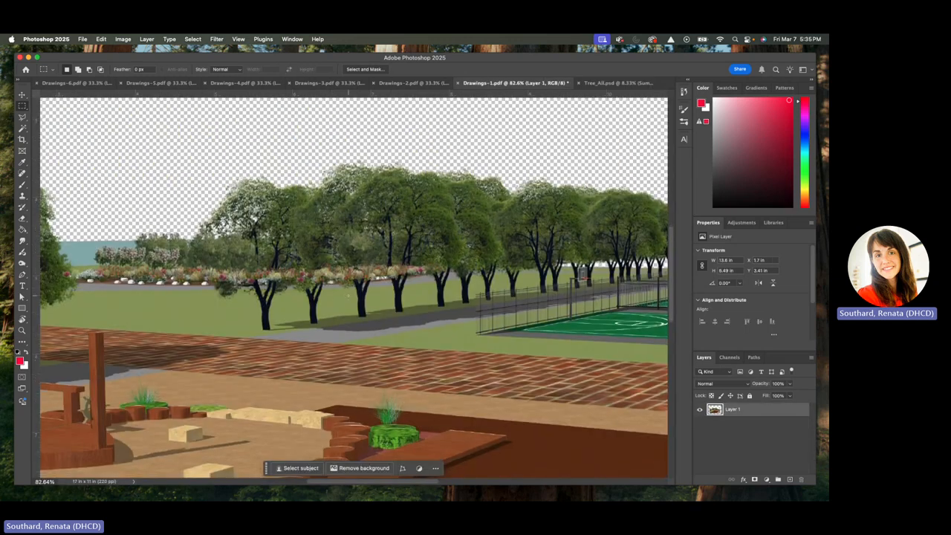
{"action": "key", "text": "super+v"}
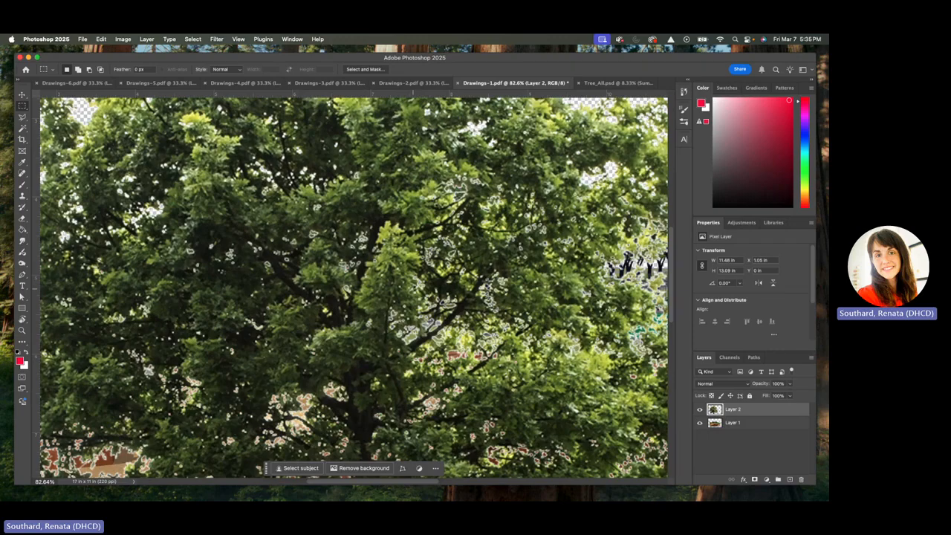
{"action": "key", "text": "super+0"}
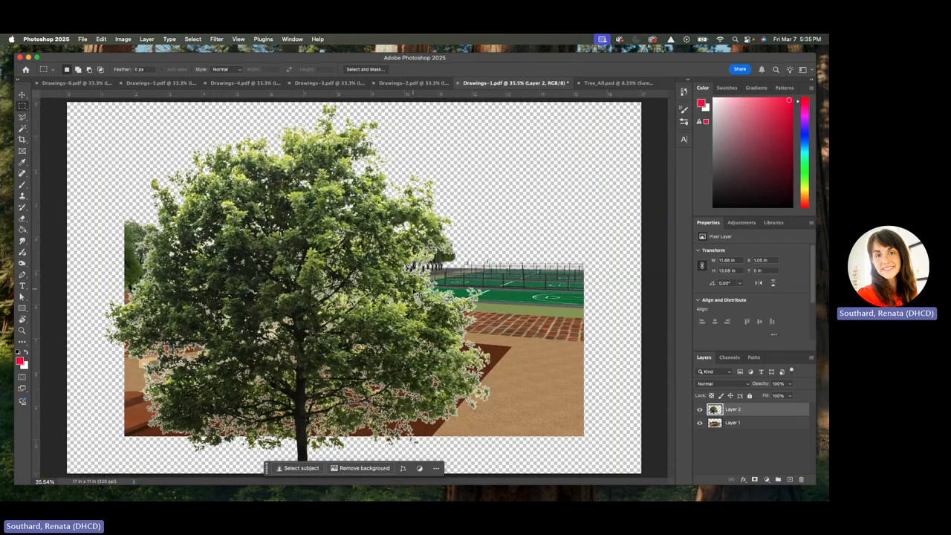
- Scale the pasted tree to about 1.84 × 2.1 in and place it over the nearest tree of the background row
{"action": "left_click", "coordinate": [23, 96]}
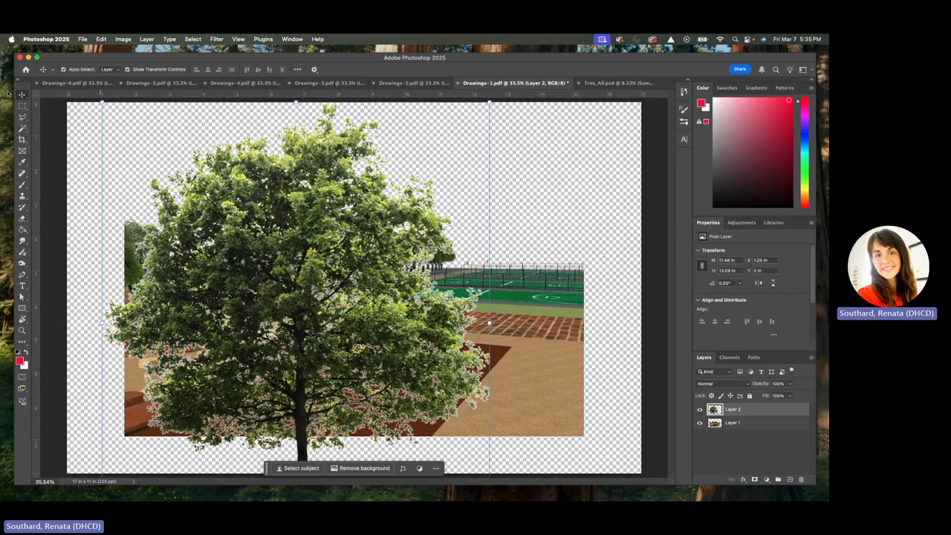
{"action": "left_click_drag", "start_coordinate": [489, 103], "coordinate": [305, 312]}
{"action": "left_click_drag", "start_coordinate": [293, 362], "coordinate": [391, 139]}
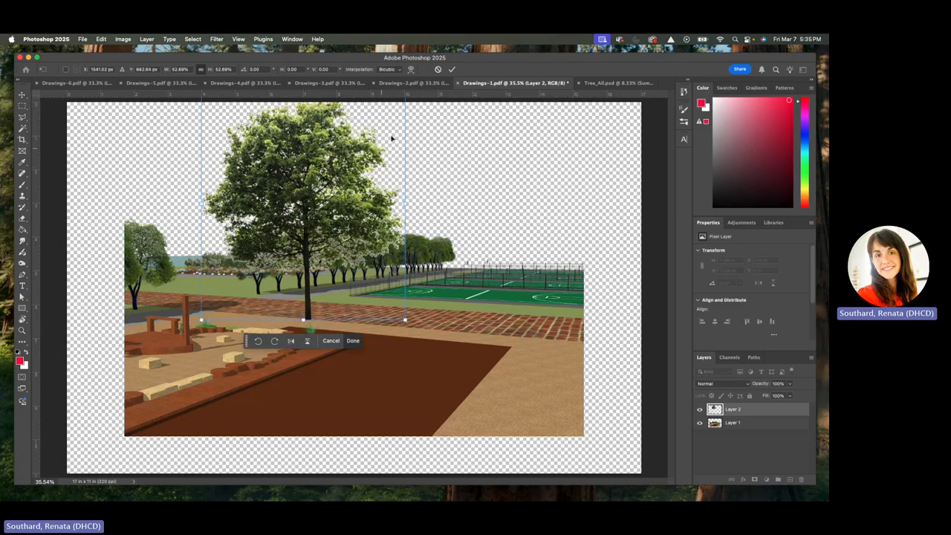
{"action": "left_click_drag", "start_coordinate": [404, 320], "coordinate": [327, 230]}
{"action": "left_click_drag", "start_coordinate": [272, 162], "coordinate": [264, 215]}
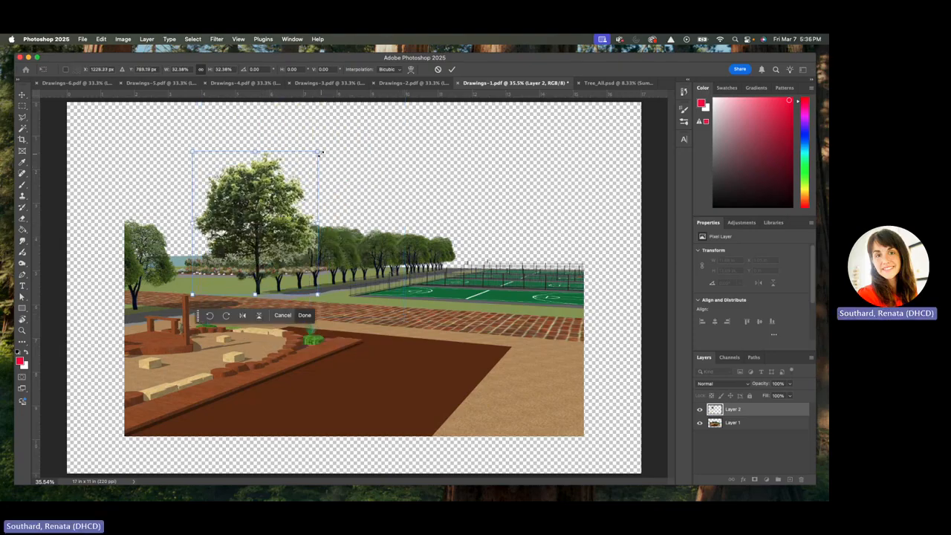
{"action": "left_click_drag", "start_coordinate": [320, 147], "coordinate": [261, 247]}
{"action": "left_click_drag", "start_coordinate": [297, 206], "coordinate": [283, 222]}
{"action": "left_click_drag", "start_coordinate": [259, 254], "coordinate": [266, 256]}
{"action": "key", "text": "Return"}
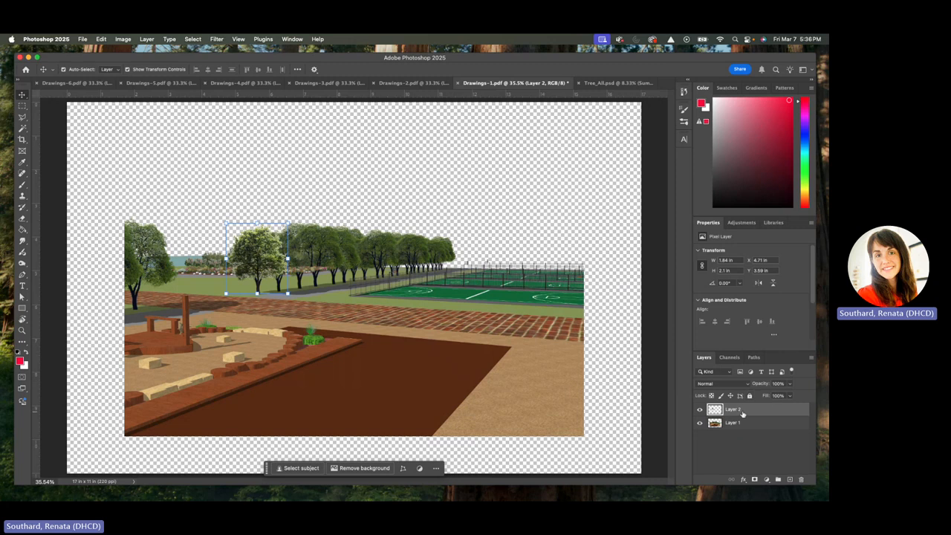
- Duplicate the tree layer and shift the copy over the second tree of the row
{"action": "left_click_drag", "start_coordinate": [752, 412], "coordinate": [789, 479]}
{"action": "left_click_drag", "start_coordinate": [271, 250], "coordinate": [291, 250]}
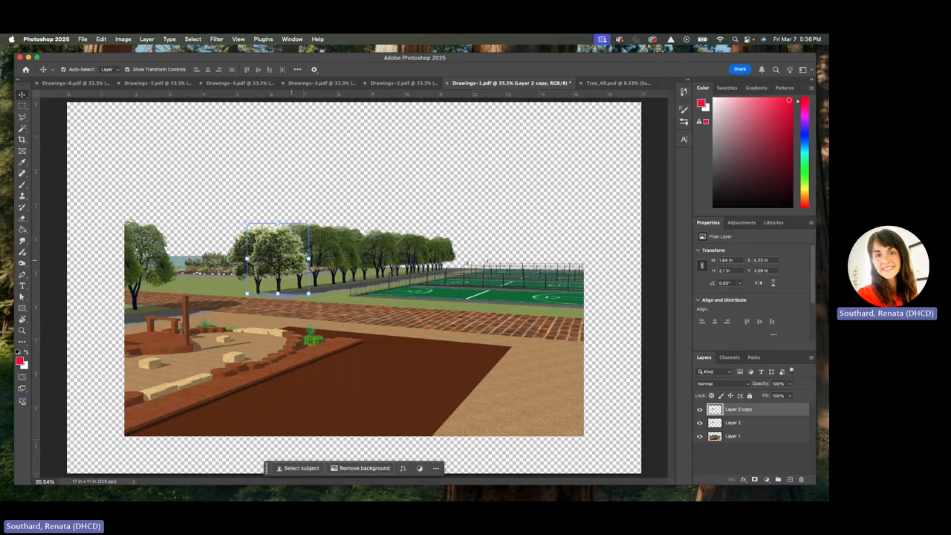
{"action": "scroll", "coordinate": [296, 259], "scroll_direction": "up", "scroll_amount": 4}
{"action": "scroll", "coordinate": [298, 246], "scroll_direction": "left", "scroll_amount": 2}
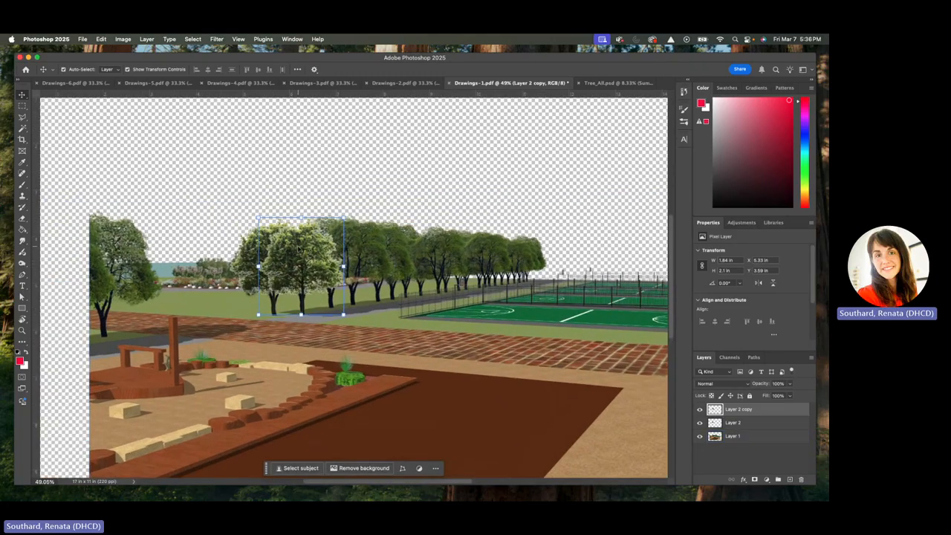
- Scale the copied tree to about 1.79 × 2.04 in and bring the original tree layer, Layer 2, above it
{"action": "left_click_drag", "start_coordinate": [343, 218], "coordinate": [341, 217]}
{"action": "left_click_drag", "start_coordinate": [313, 252], "coordinate": [312, 251]}
{"action": "left_click_drag", "start_coordinate": [746, 423], "coordinate": [746, 405]}
{"action": "left_click", "coordinate": [739, 436]}
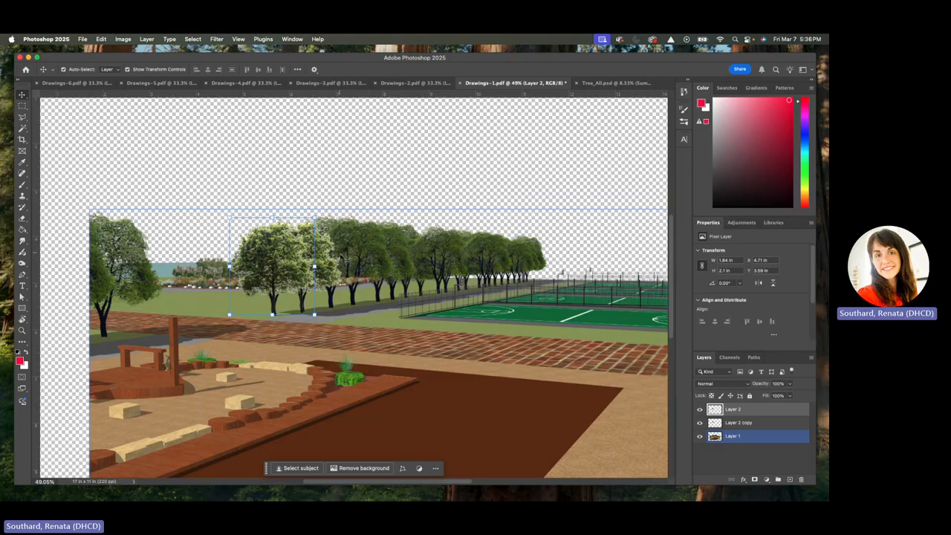
- Duplicate the copied tree farther along the row and scale the new one to about 1.57 × 1.79 in
{"action": "left_click", "coordinate": [334, 258]}
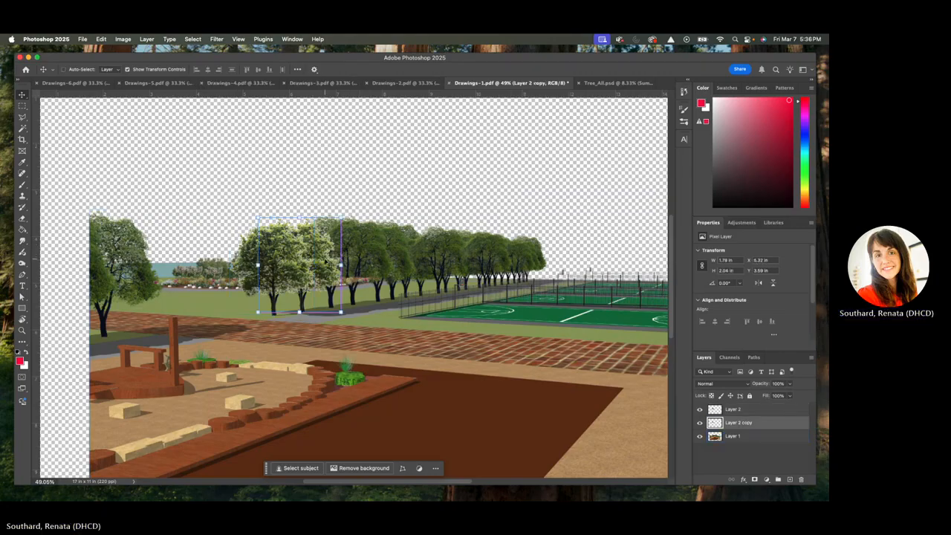
{"action": "left_click_drag", "start_coordinate": [329, 263], "coordinate": [385, 247]}
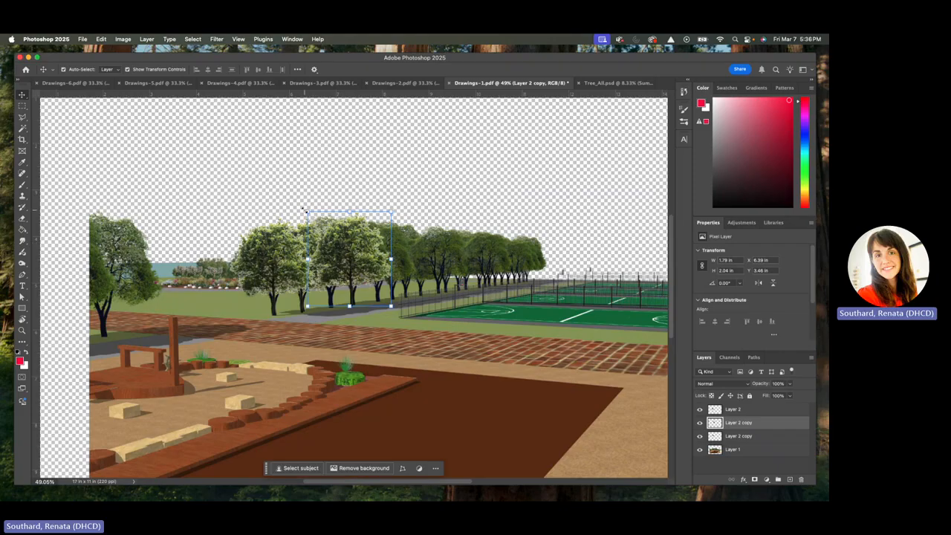
{"action": "left_click_drag", "start_coordinate": [305, 211], "coordinate": [311, 214]}
{"action": "left_click_drag", "start_coordinate": [348, 253], "coordinate": [344, 253]}
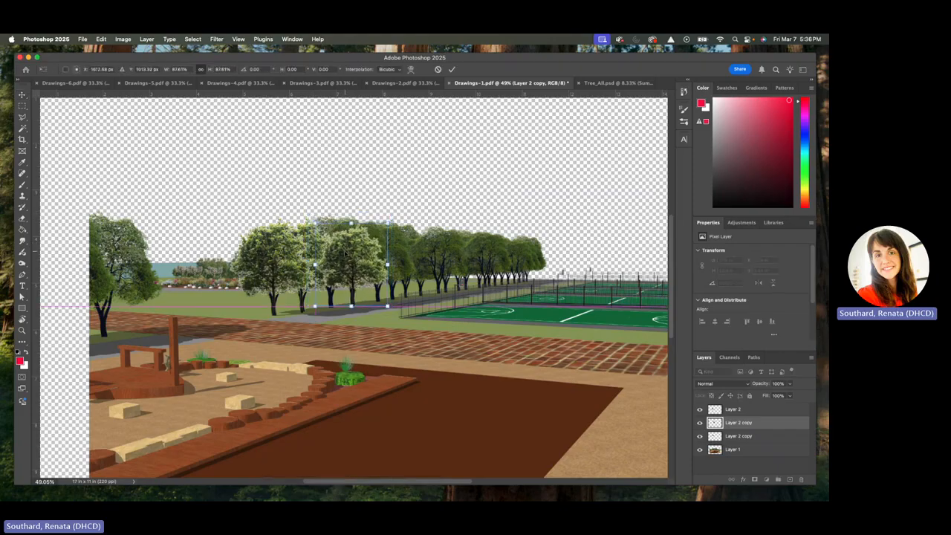
- Move the newest tree copy below the other tree copy in the layer order
{"action": "left_click_drag", "start_coordinate": [765, 427], "coordinate": [765, 442]}
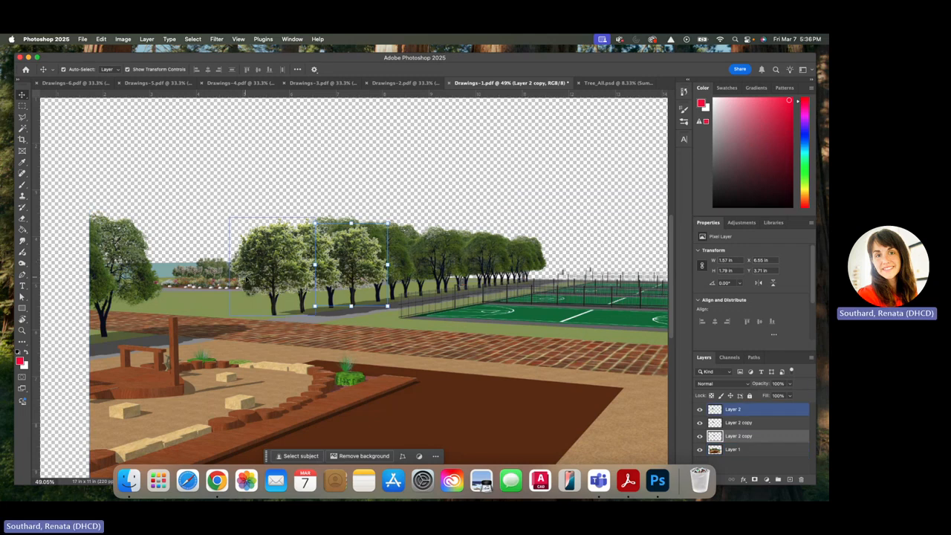
{"action": "left_click", "coordinate": [274, 297]}
{"action": "left_click", "coordinate": [756, 421]}
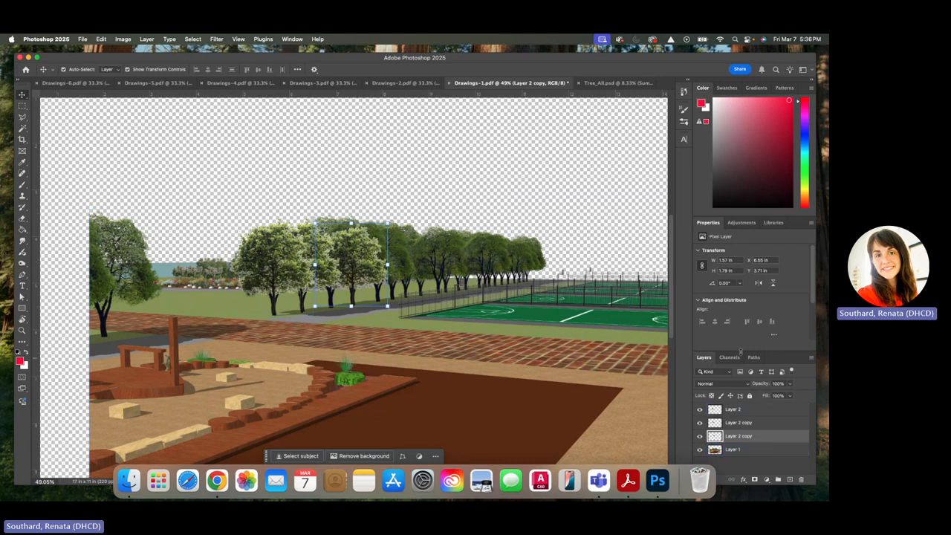
{"action": "left_click", "coordinate": [761, 412]}
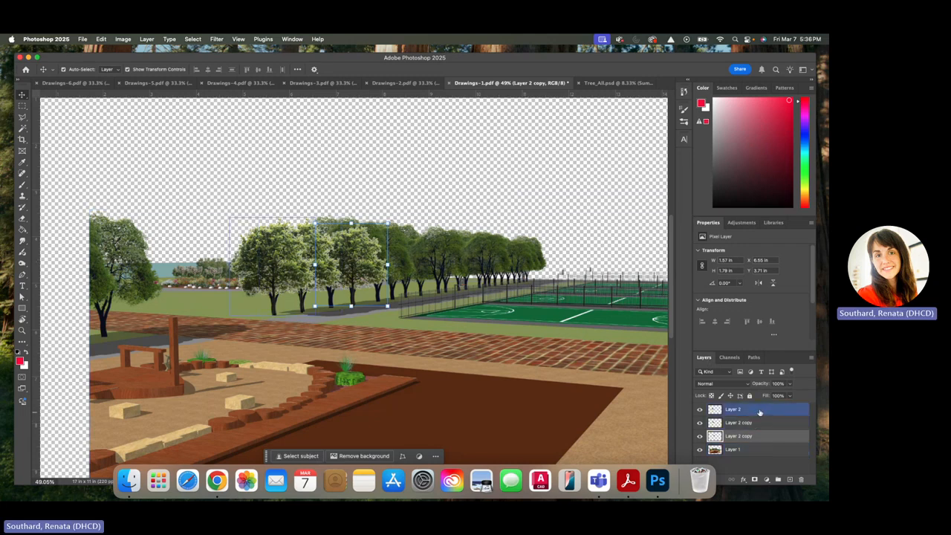
{"action": "left_click", "coordinate": [765, 414], "text": "shift"}
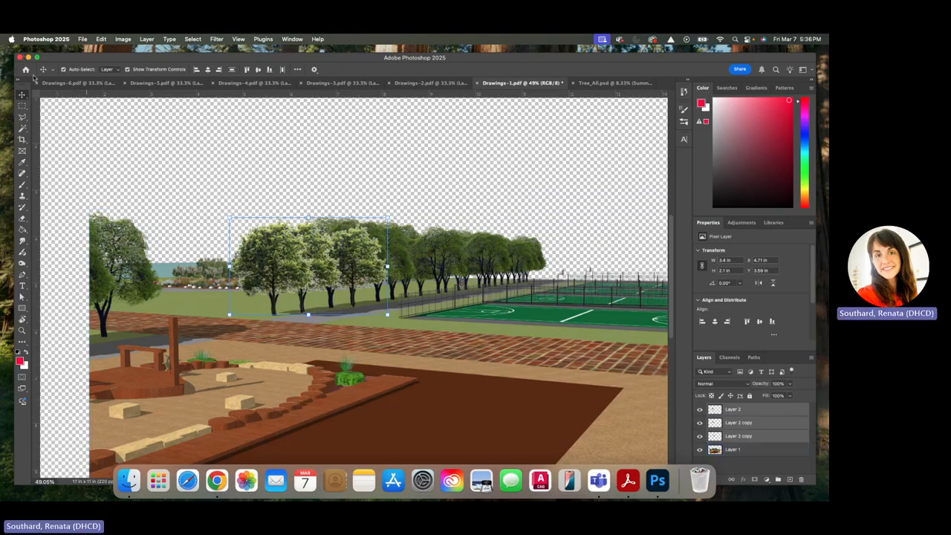
{"action": "left_click", "coordinate": [263, 164]}
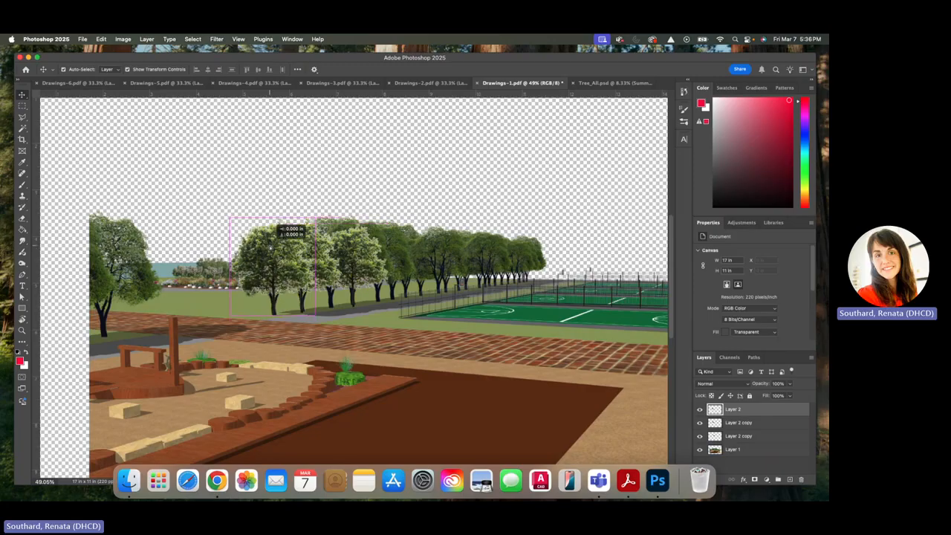
{"action": "left_click", "coordinate": [309, 245]}
{"action": "left_click_drag", "start_coordinate": [329, 240], "coordinate": [329, 240]}
{"action": "left_click_drag", "start_coordinate": [725, 436], "coordinate": [725, 428]}
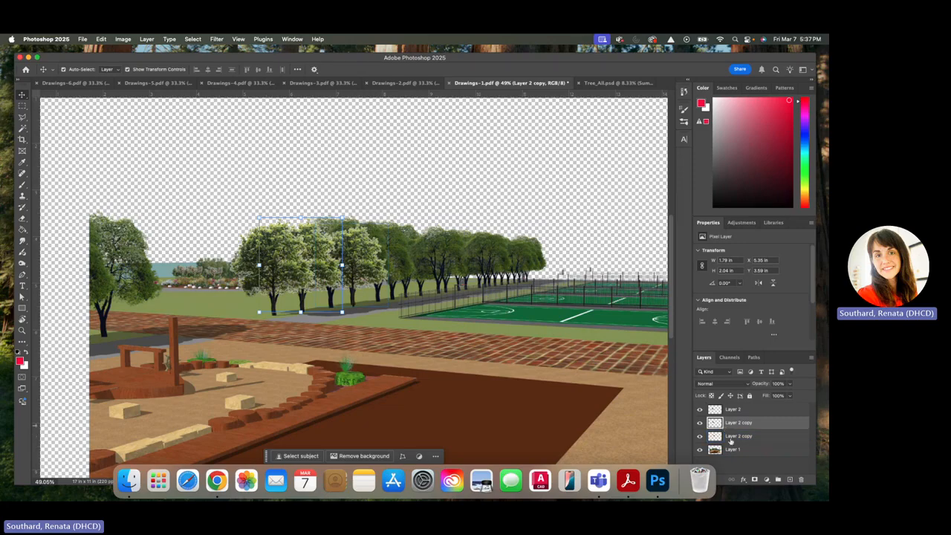
- Merge Layer 2 and its two tree copies into a single layer
{"action": "left_click", "coordinate": [752, 411]}
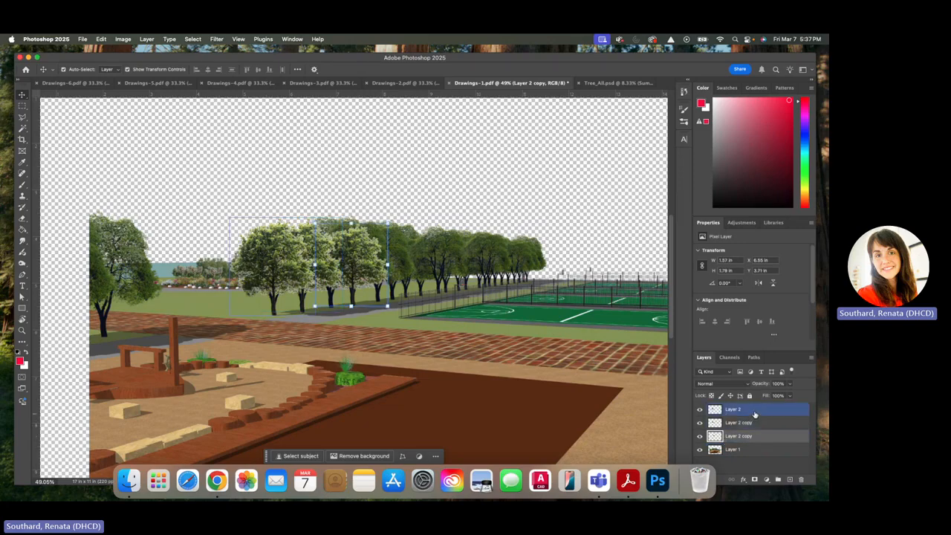
{"action": "left_click", "coordinate": [758, 414], "text": "shift"}
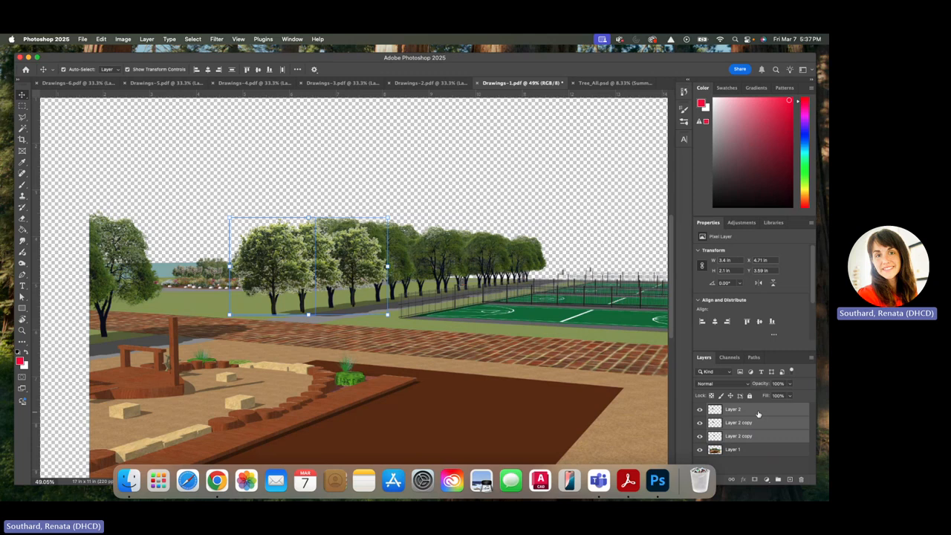
{"action": "right_click", "coordinate": [758, 413]}
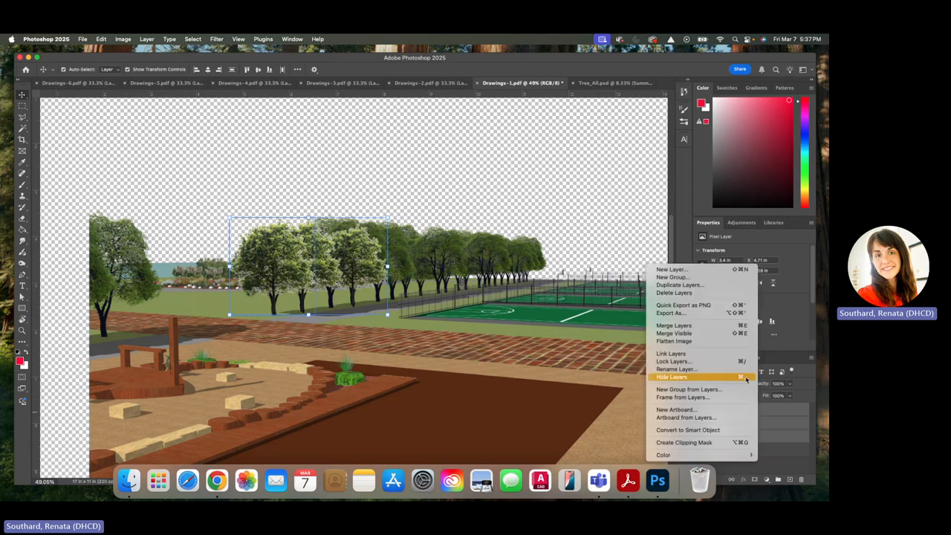
{"action": "left_click", "coordinate": [684, 325]}
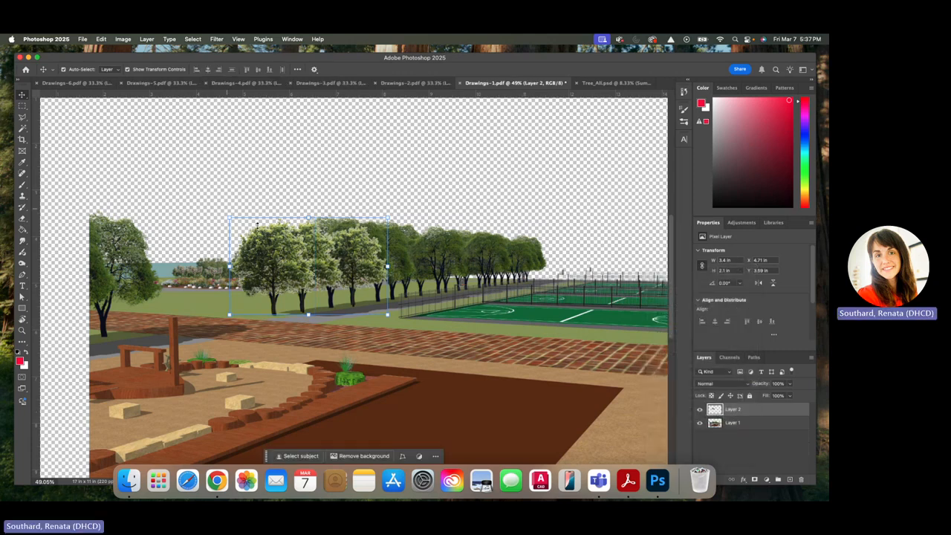
- Erase the trunk bases of the merged trees with the Eraser tool
{"action": "left_click_drag", "start_coordinate": [270, 256], "coordinate": [319, 237]}
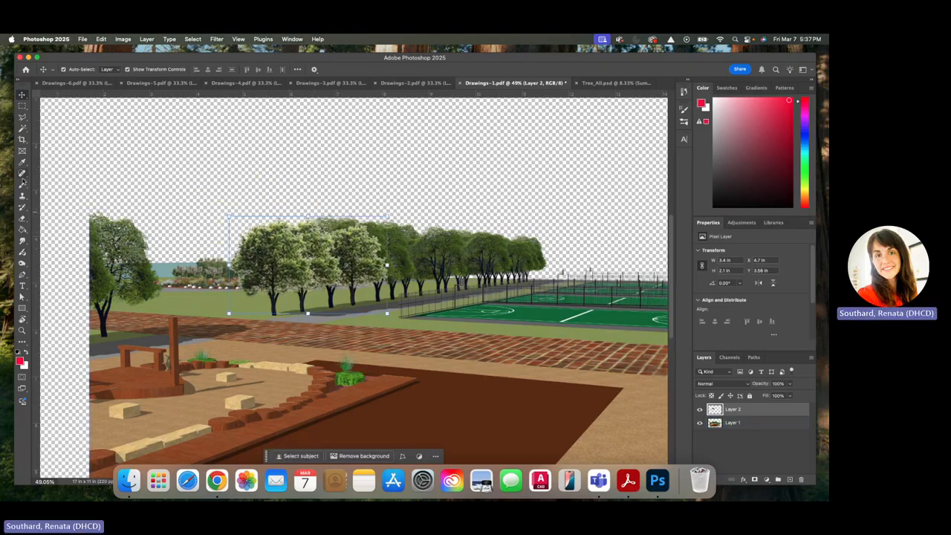
{"action": "left_click", "coordinate": [22, 219]}
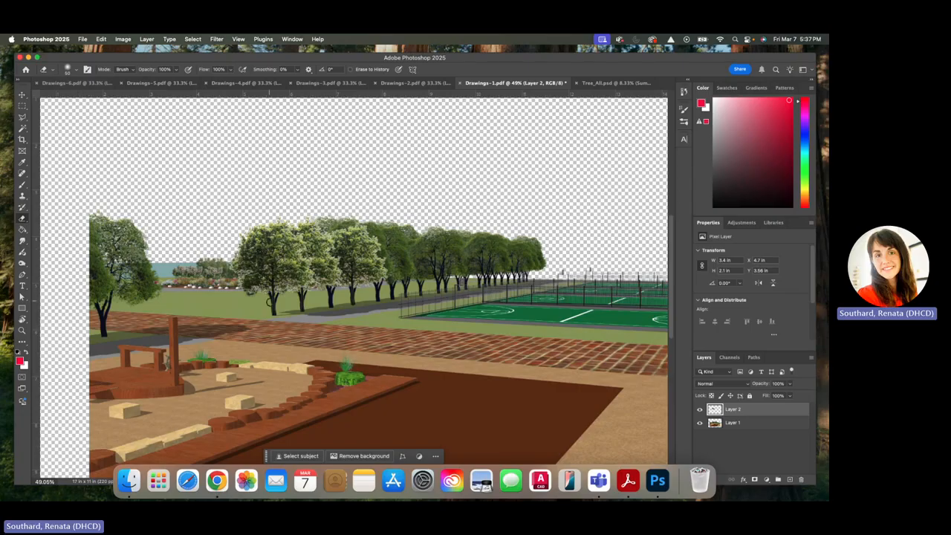
{"action": "left_click", "coordinate": [273, 312]}
{"action": "left_click", "coordinate": [300, 312]}
{"action": "left_click", "coordinate": [352, 308]}
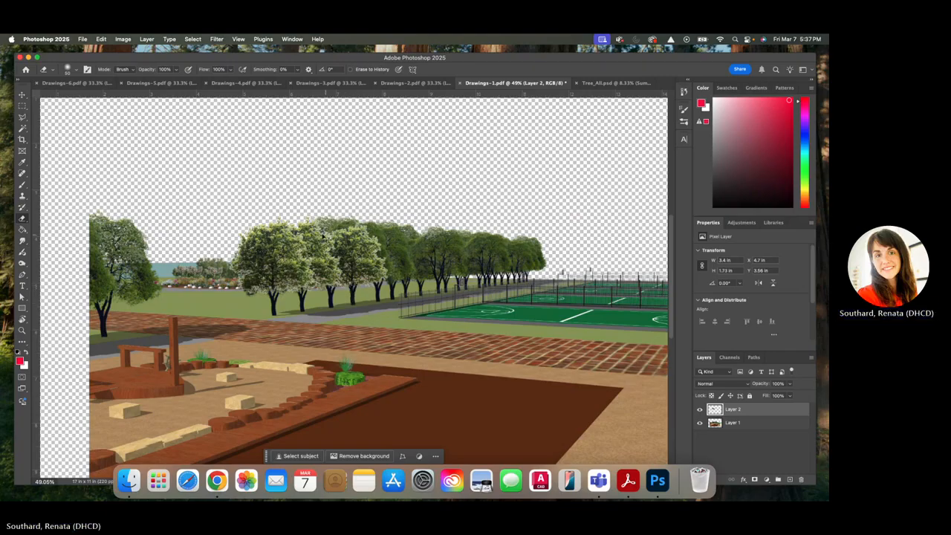
- Nudge the merged trees slightly downward over the rendered trees and set their layer's opacity to 80%
{"action": "left_click", "coordinate": [22, 94]}
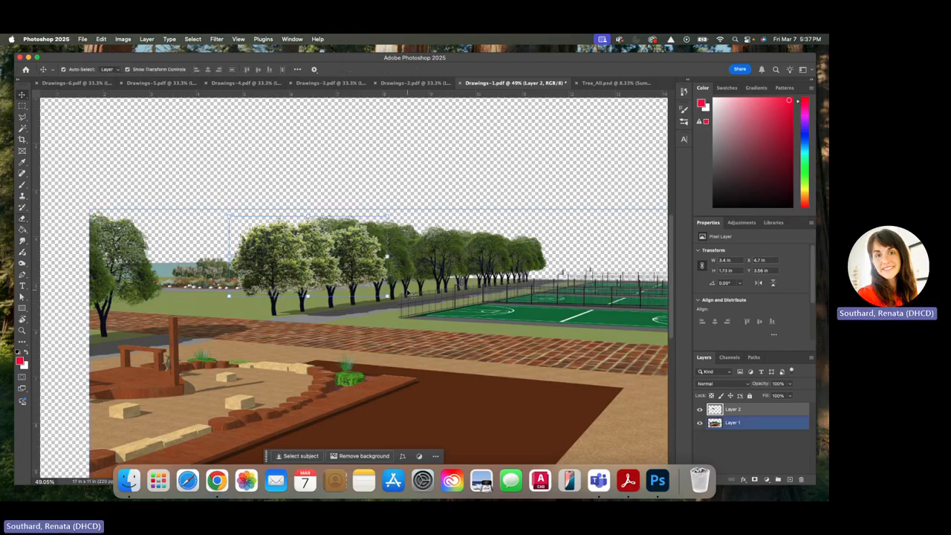
{"action": "left_click_drag", "start_coordinate": [349, 261], "coordinate": [352, 266]}
{"action": "left_click", "coordinate": [777, 384]}
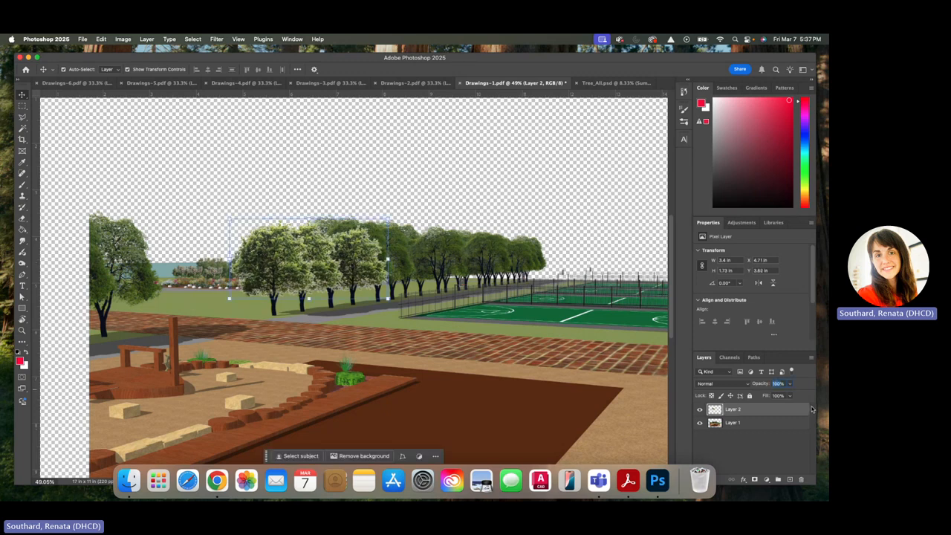
{"action": "type", "text": "80"}
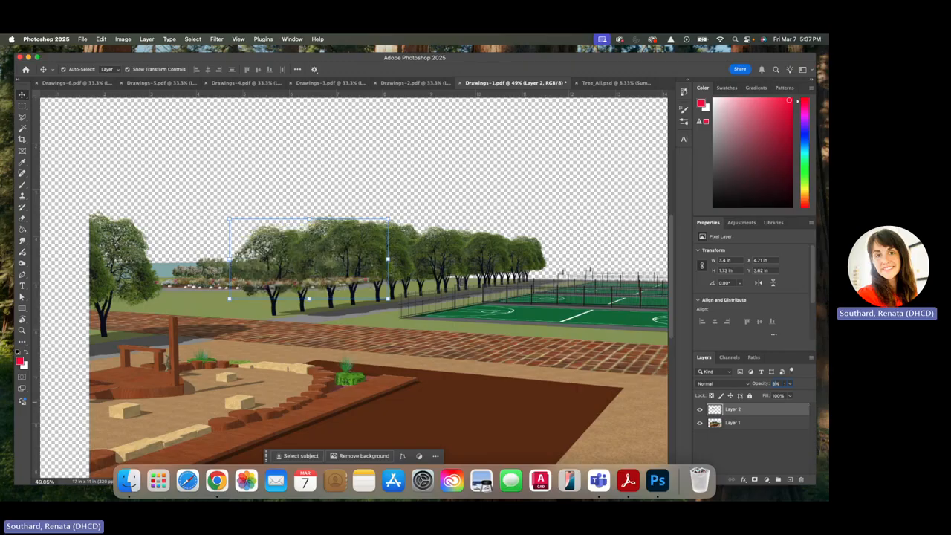
{"action": "left_click", "coordinate": [411, 345]}
- Duplicate the merged tree group farther along the row and scale the copy to about 2.48 in wide over the distant trees
{"action": "left_click", "coordinate": [280, 260]}
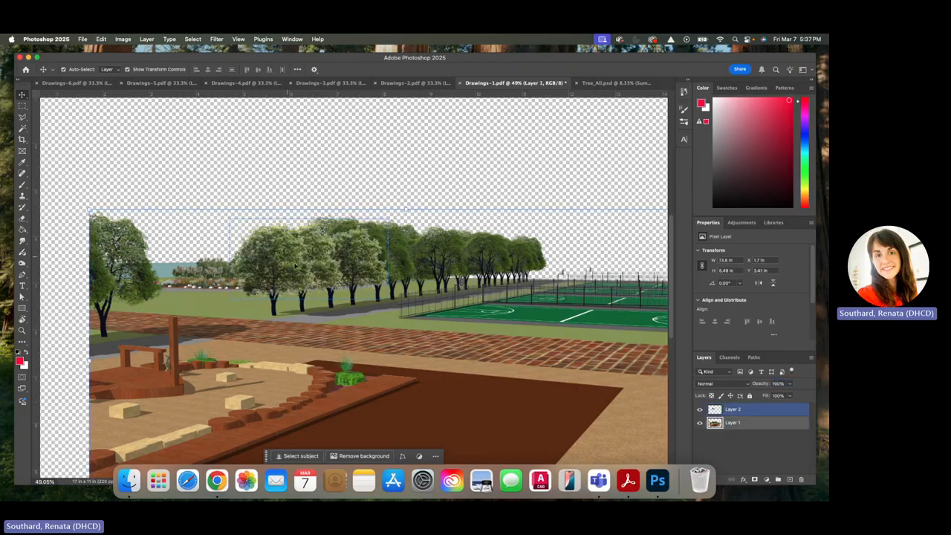
{"action": "left_click", "coordinate": [305, 262]}
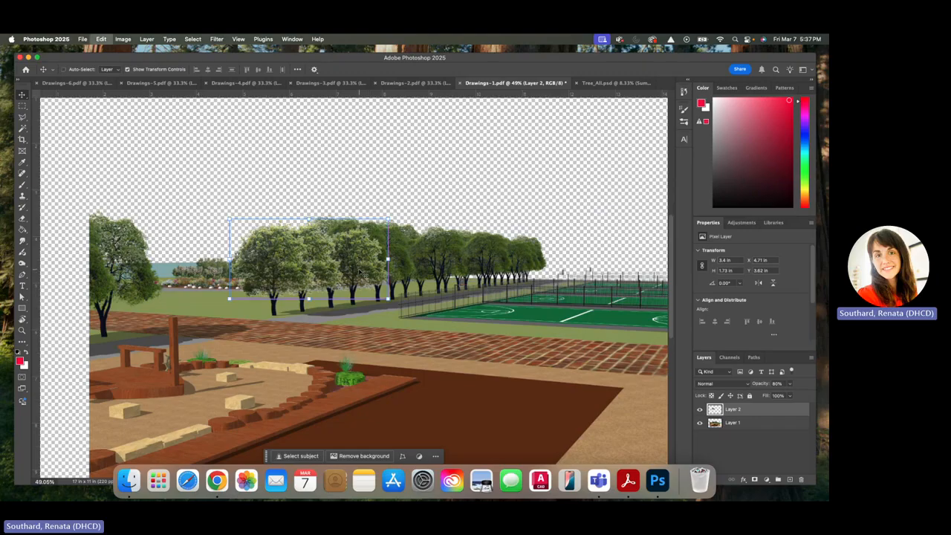
{"action": "left_click_drag", "start_coordinate": [362, 270], "coordinate": [506, 240]}
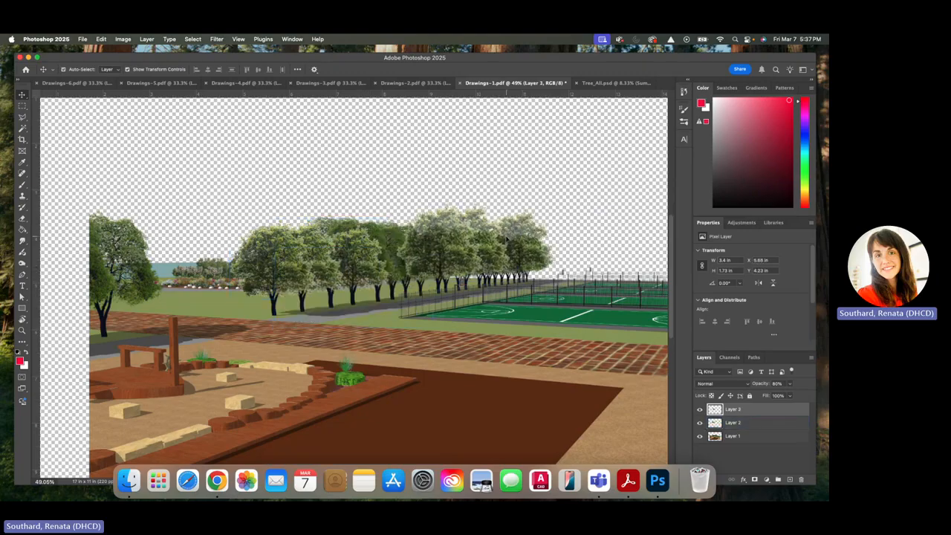
{"action": "key", "text": "super+t"}
{"action": "left_click_drag", "start_coordinate": [556, 201], "coordinate": [508, 223]}
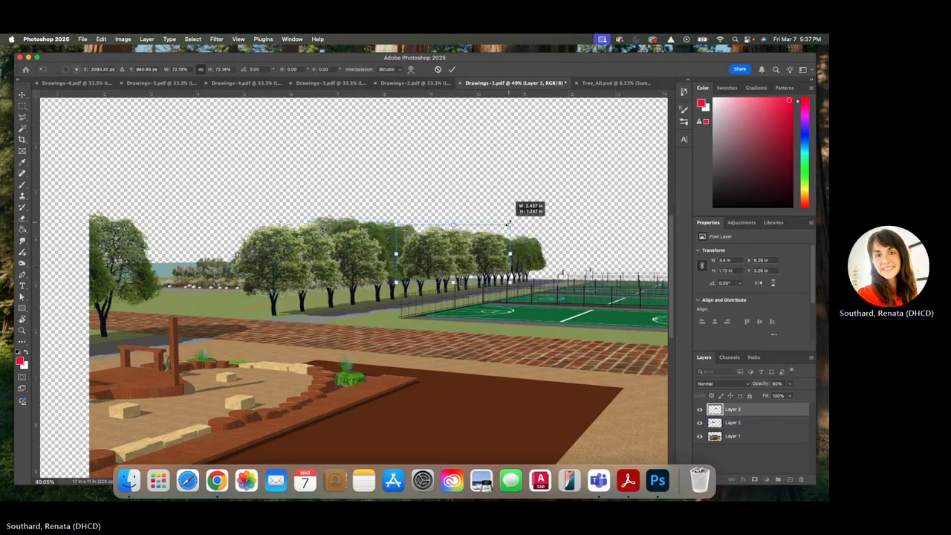
{"action": "left_click_drag", "start_coordinate": [457, 257], "coordinate": [449, 258]}
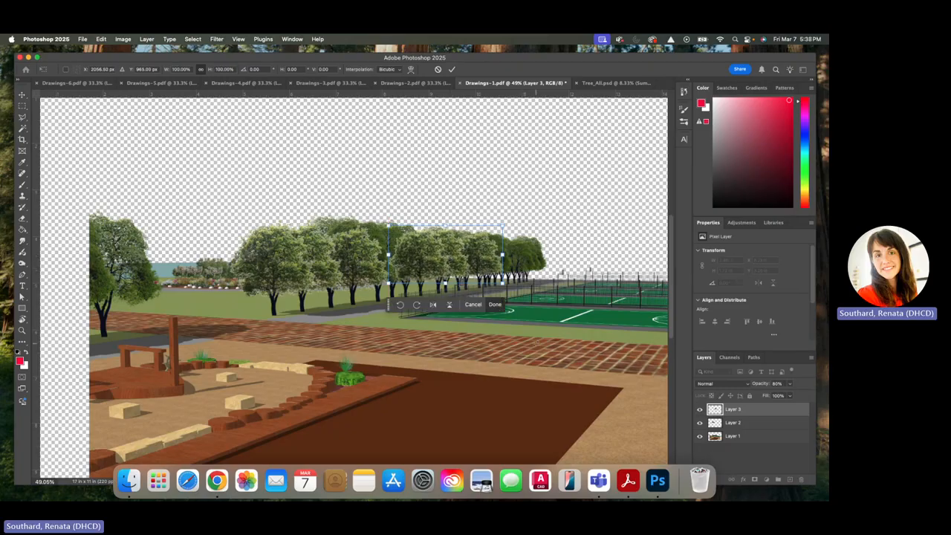
{"action": "key", "text": "Return"}
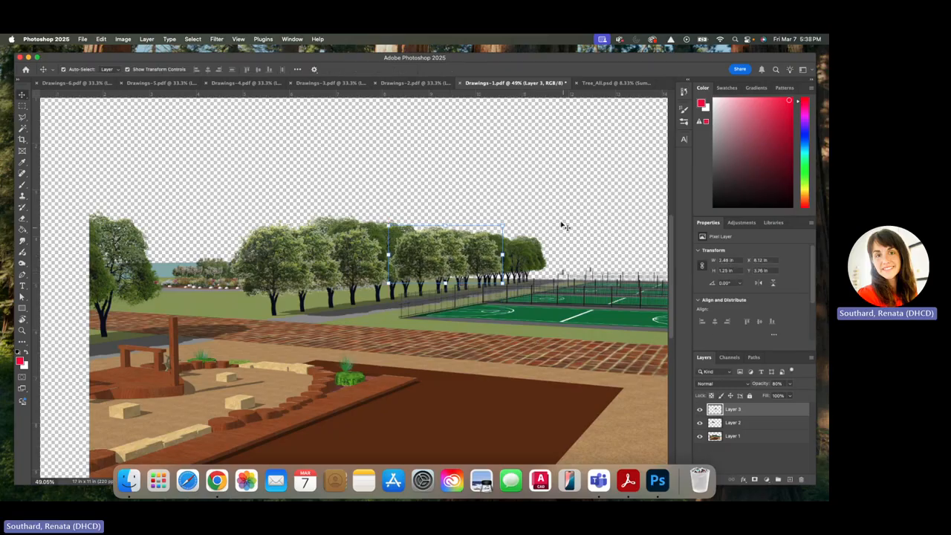
{"action": "left_click", "coordinate": [559, 214]}
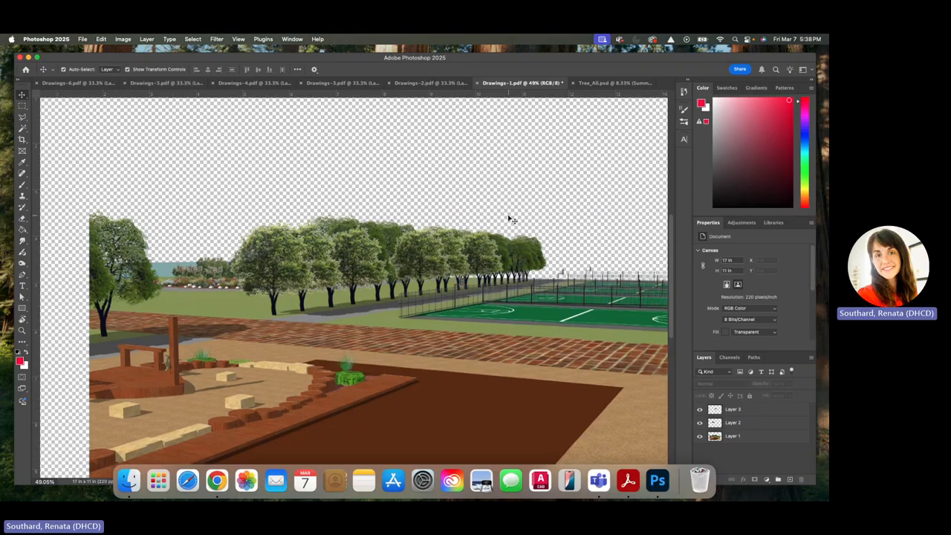
- Open Sky.jpg, copy the entire image and paste it into the Drawings-1.pdf document
{"action": "scroll", "coordinate": [508, 220], "scroll_direction": "down", "scroll_amount": 5}
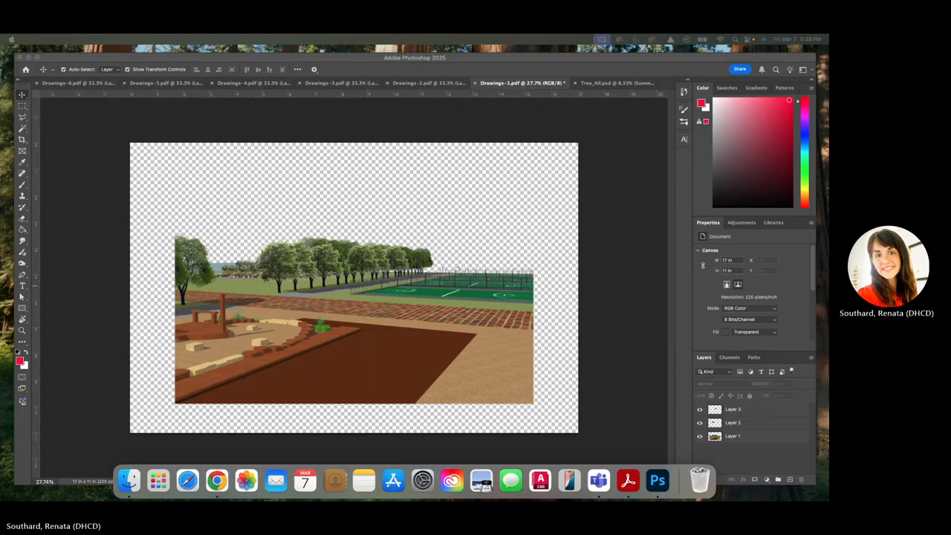
{"action": "left_click", "coordinate": [134, 332]}
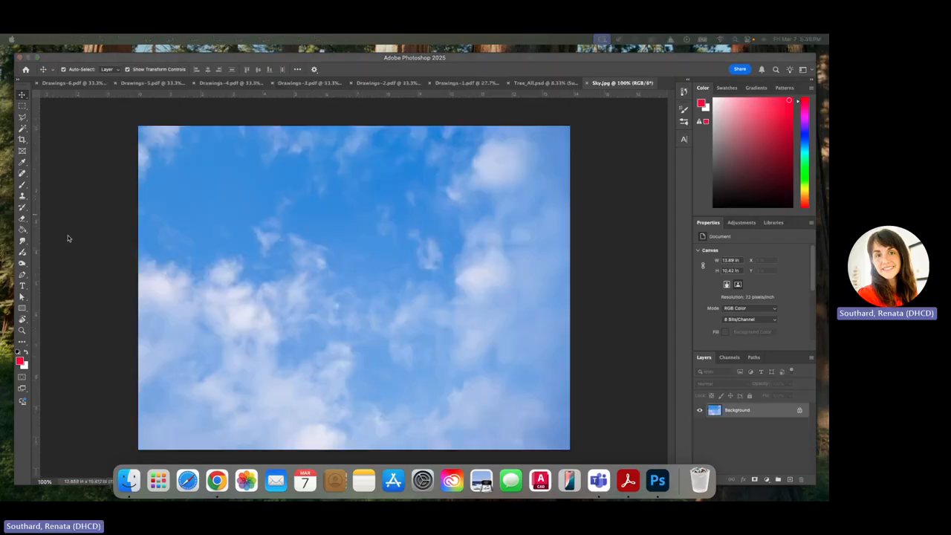
{"action": "left_click", "coordinate": [21, 105]}
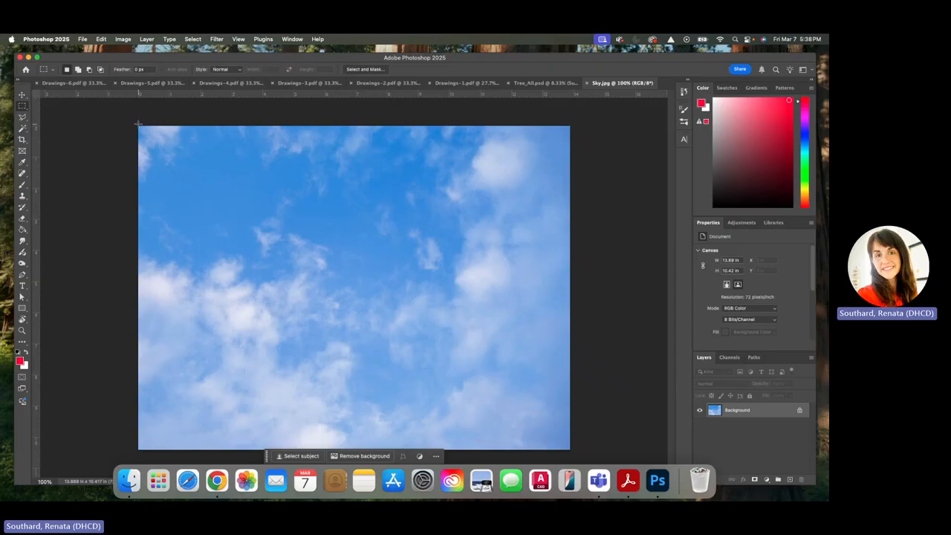
{"action": "key", "text": "super+a"}
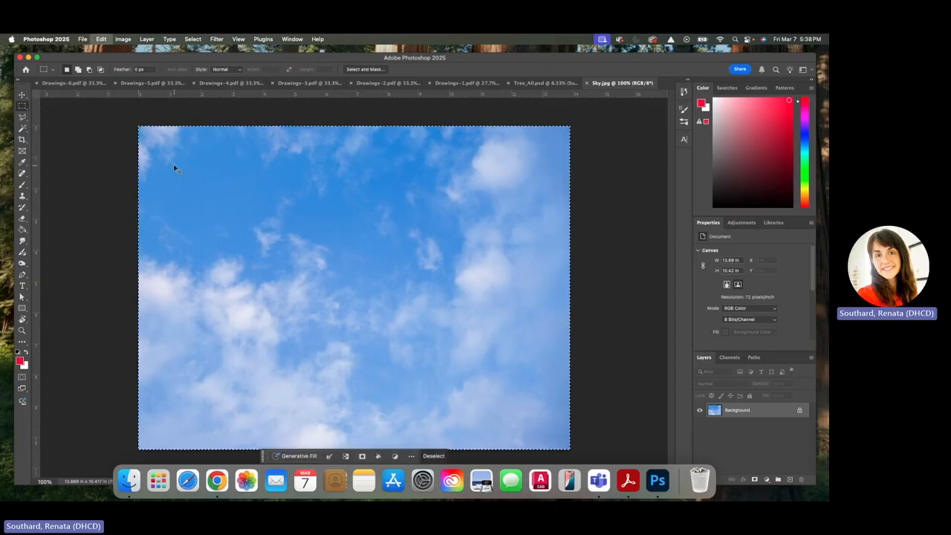
{"action": "left_click", "coordinate": [464, 84]}
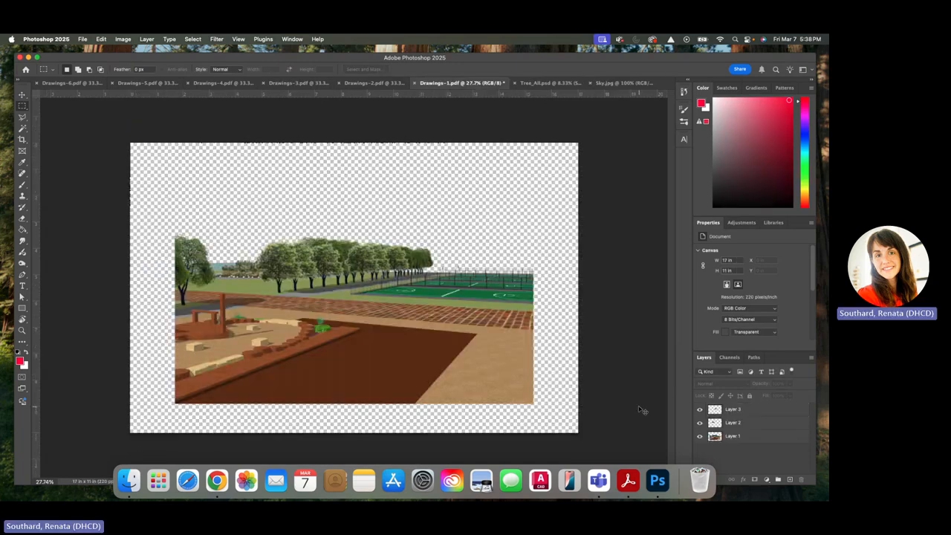
{"action": "key", "text": "super+v"}
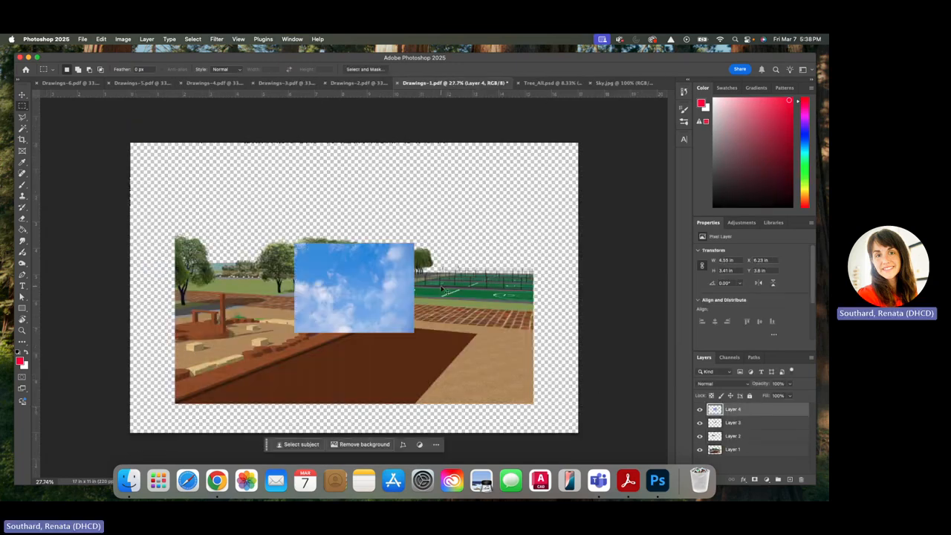
- Scale the sky image to about 13.7 × 10.28 in across the drawing and move its layer below Layer 1
{"action": "key", "text": "super+t"}
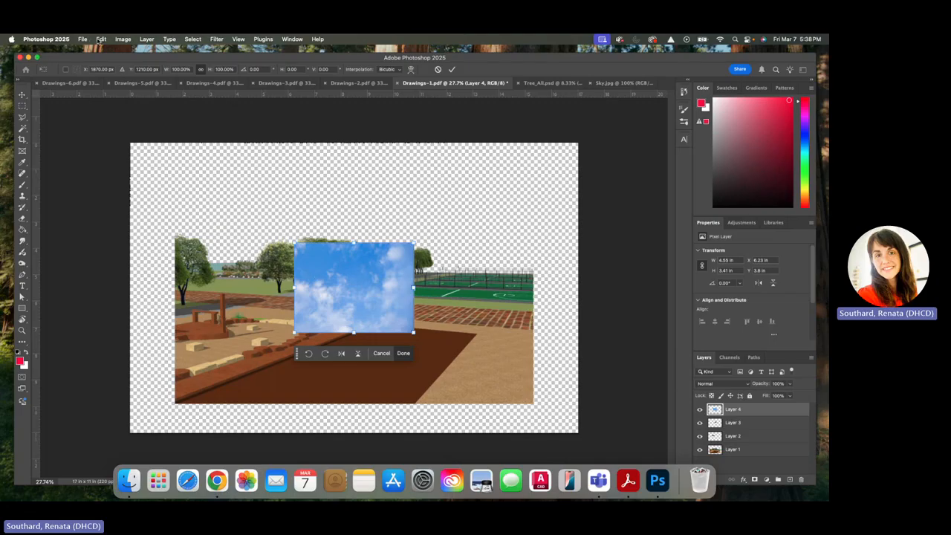
{"action": "left_click", "coordinate": [101, 39]}
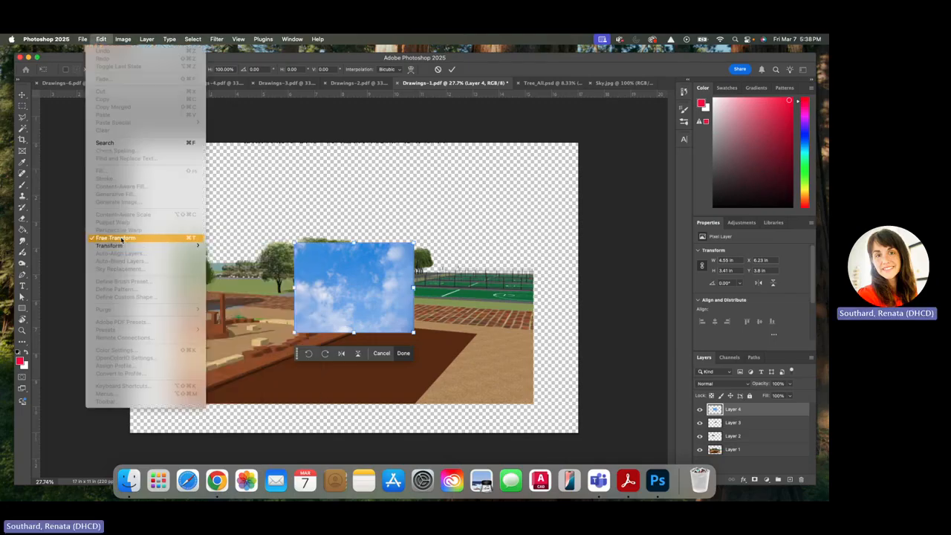
{"action": "left_click", "coordinate": [121, 238]}
{"action": "left_click_drag", "start_coordinate": [295, 243], "coordinate": [157, 171]}
{"action": "left_click_drag", "start_coordinate": [413, 332], "coordinate": [592, 384]}
{"action": "key", "text": "Return"}
{"action": "left_click_drag", "start_coordinate": [742, 410], "coordinate": [743, 452]}
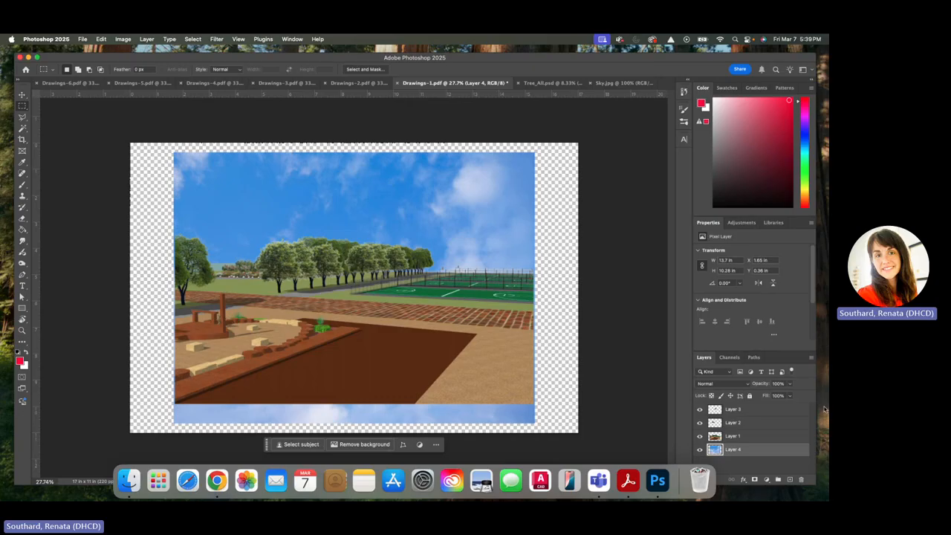
- Set the sky layer's opacity to 50%
{"action": "left_click", "coordinate": [776, 383]}
{"action": "type", "text": "50"}
{"action": "key", "text": "Return"}
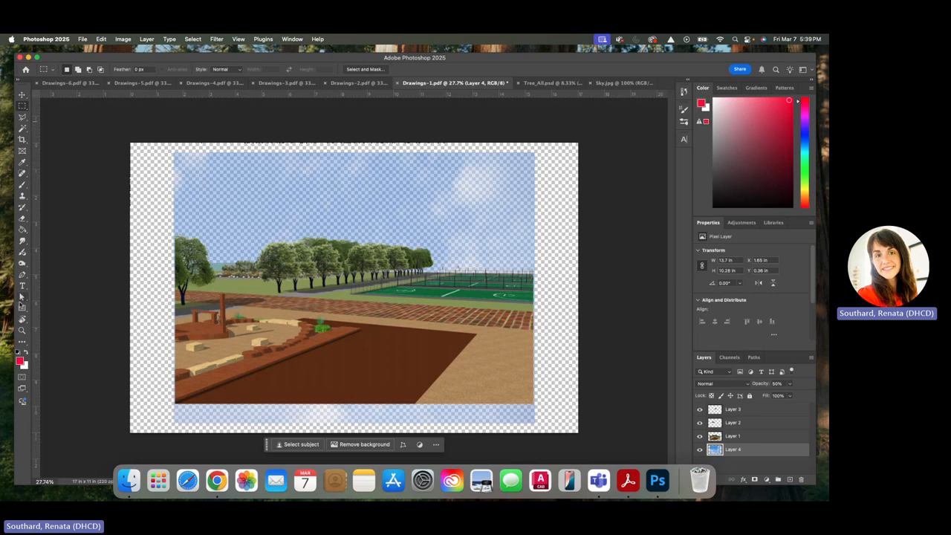
- Activate the Gradient tool and add a new empty layer directly above the sky layer
{"action": "left_click", "coordinate": [22, 230]}
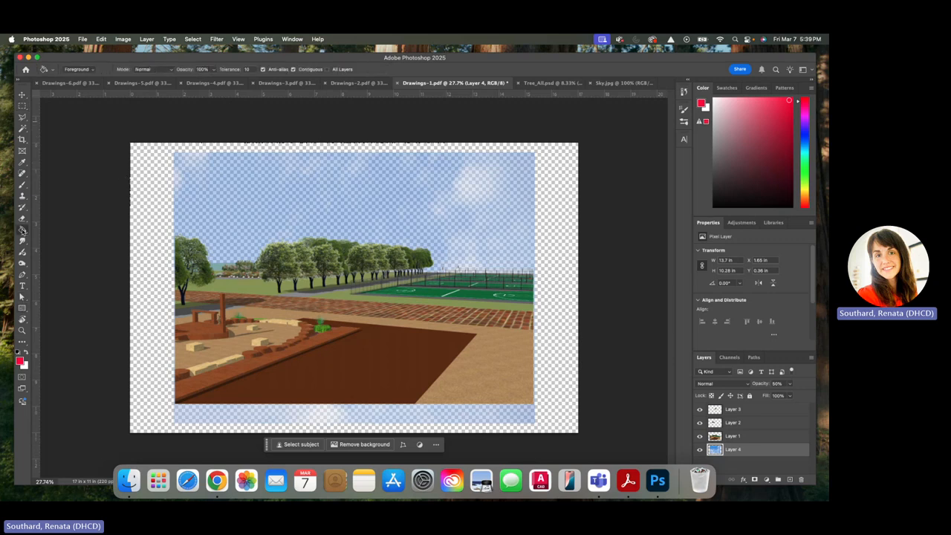
{"action": "left_click", "coordinate": [23, 230]}
{"action": "left_click", "coordinate": [56, 227]}
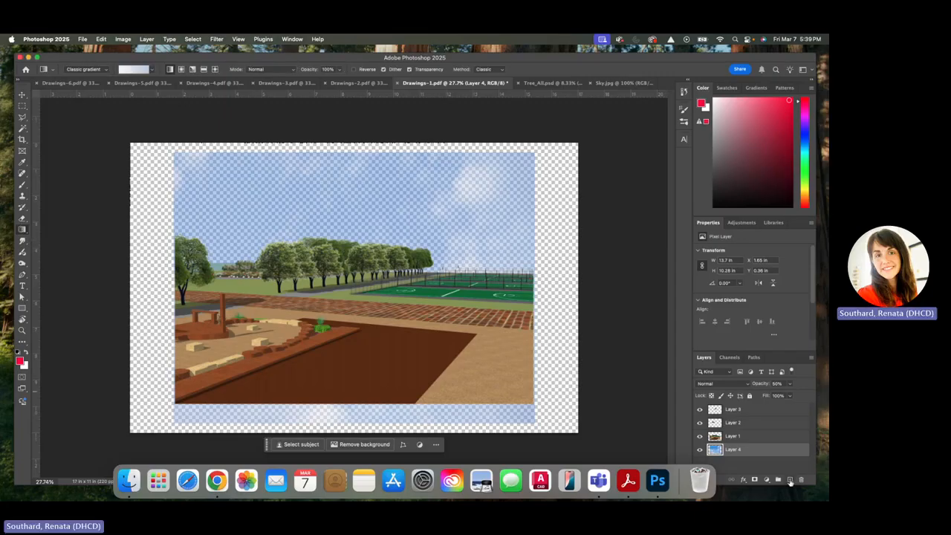
{"action": "left_click", "coordinate": [23, 231]}
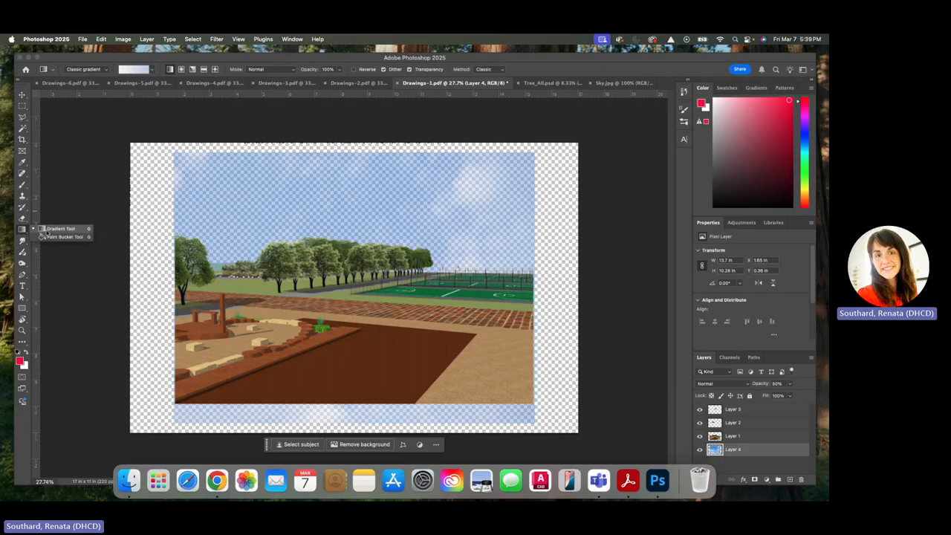
{"action": "left_click", "coordinate": [46, 230]}
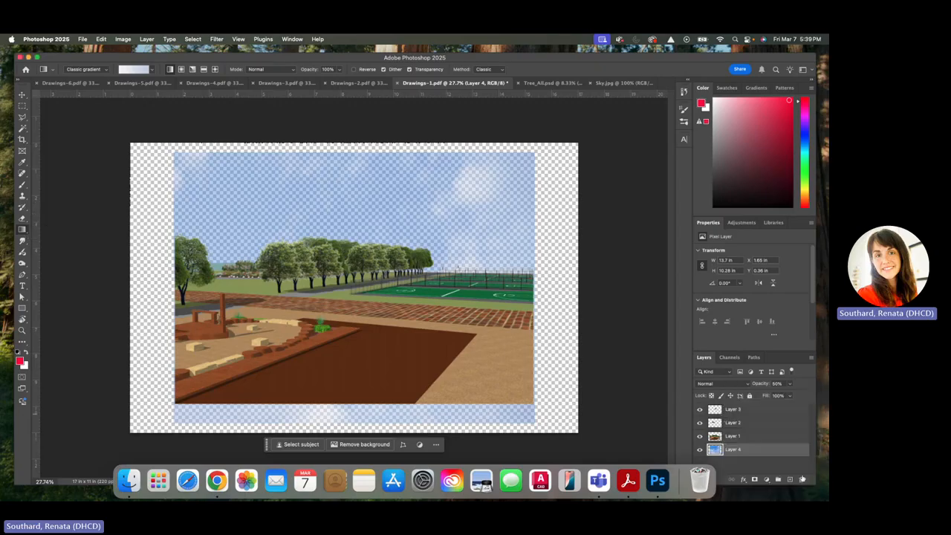
{"action": "left_click", "coordinate": [791, 480]}
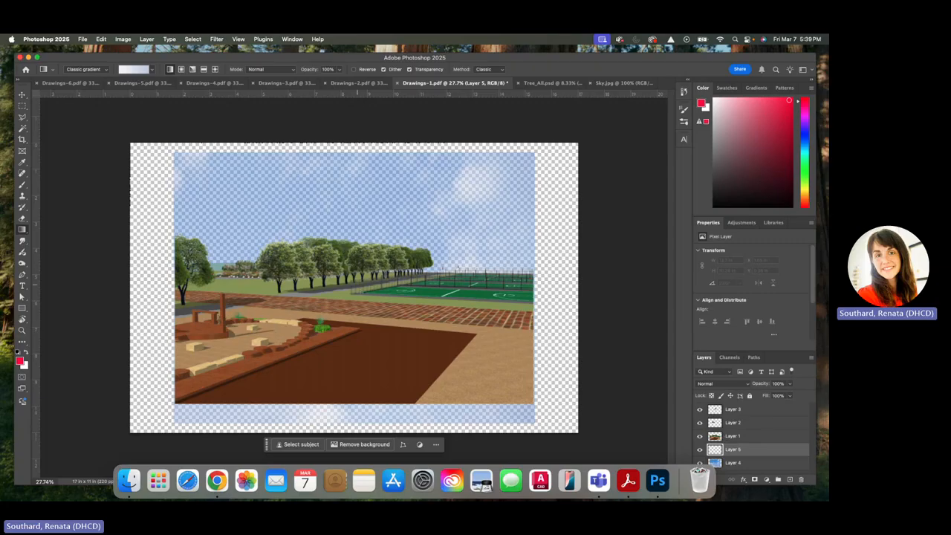
- Draw a vertical gradient across the whole canvas on the empty layer, light blue above fading to white below, and set its opacity to 40%
{"action": "left_click_drag", "start_coordinate": [358, 404], "coordinate": [352, 149]}
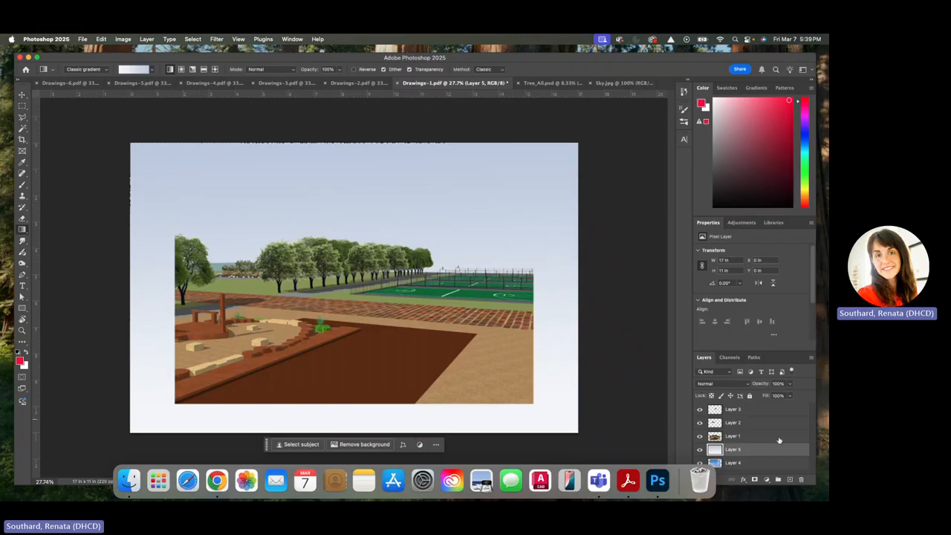
{"action": "left_click", "coordinate": [777, 383]}
{"action": "type", "text": "40"}
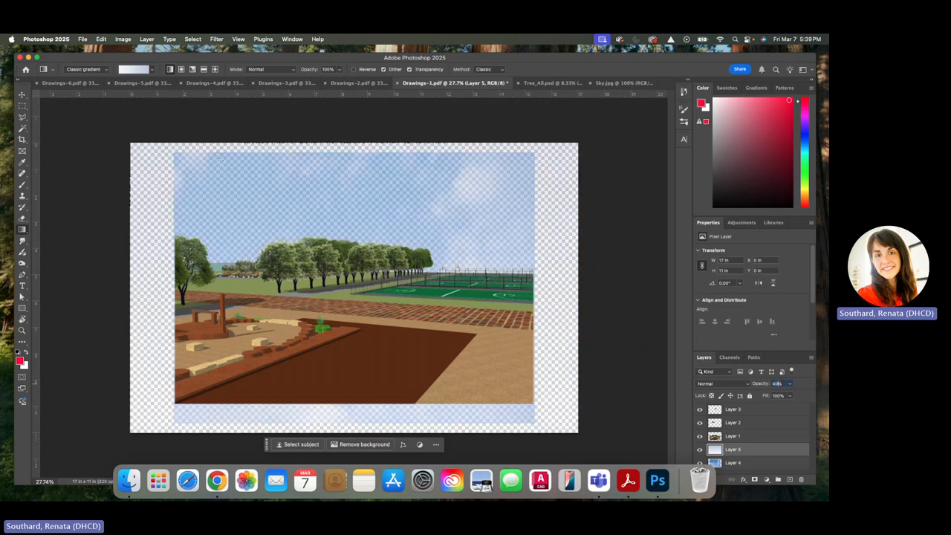
- Move the gradient layer up to a Y position of about -4.51 in and set its opacity to about 58%
{"action": "left_click", "coordinate": [22, 95]}
{"action": "left_click_drag", "start_coordinate": [270, 185], "coordinate": [270, 124]}
{"action": "left_click_drag", "start_coordinate": [288, 162], "coordinate": [286, 104]}
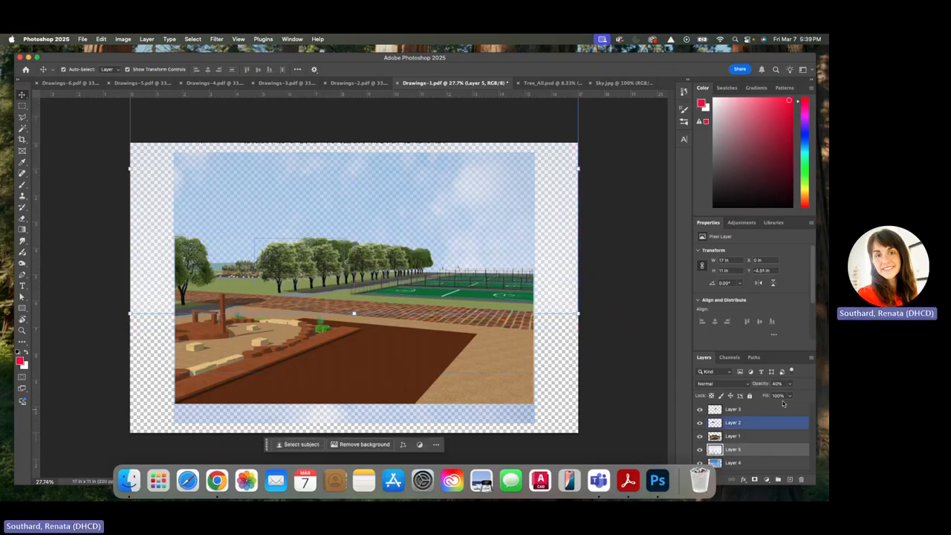
{"action": "left_click", "coordinate": [790, 385]}
{"action": "left_click_drag", "start_coordinate": [784, 396], "coordinate": [791, 395]}
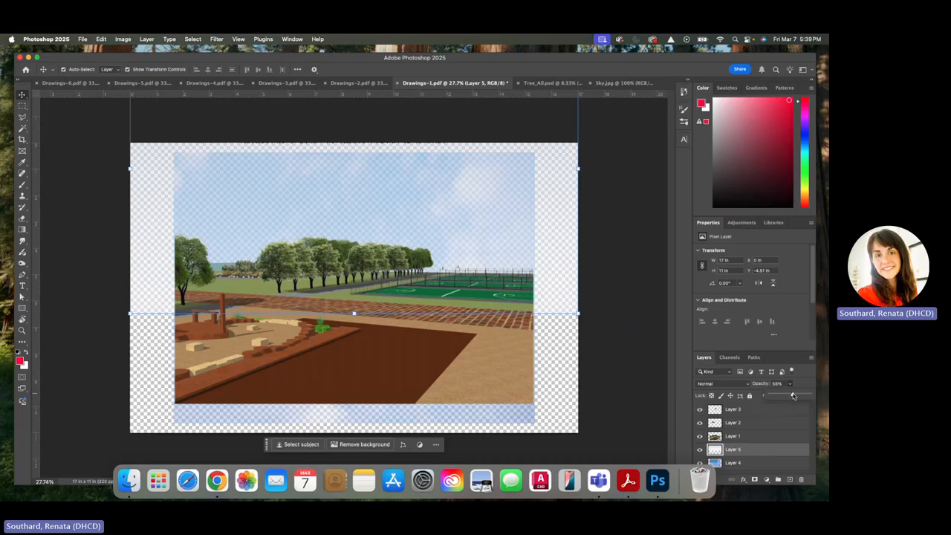
{"action": "left_click", "coordinate": [599, 384]}
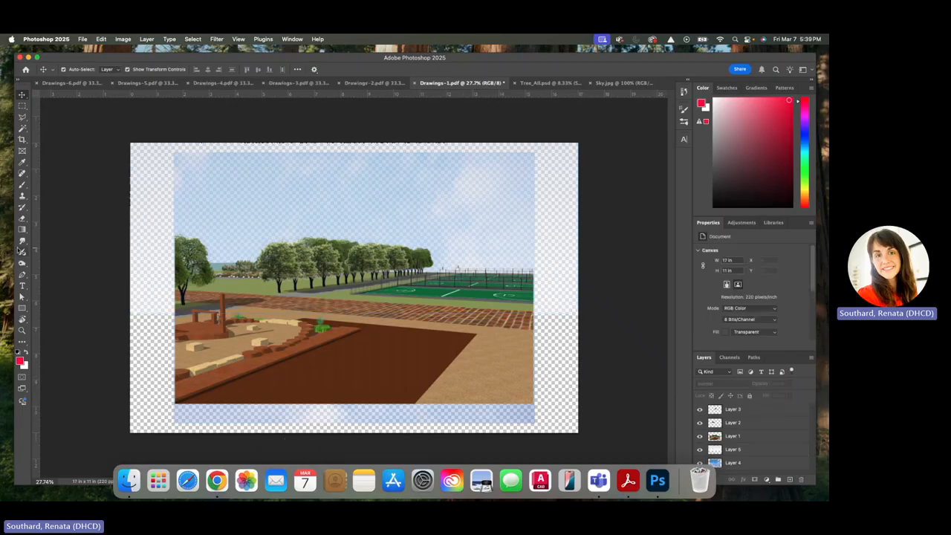
- Shift the gradient layer slightly downward so it reaches below the horizon, and deselect it
{"action": "left_click", "coordinate": [536, 280]}
{"action": "left_click_drag", "start_coordinate": [548, 276], "coordinate": [543, 297]}
{"action": "left_click", "coordinate": [614, 349]}
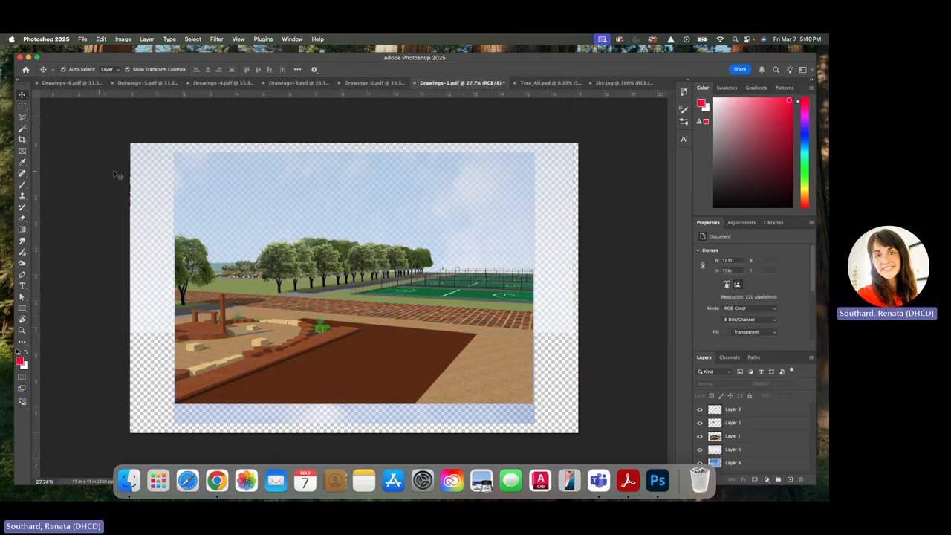
- Crop the canvas to the edges of the rendered perspective view, about 13.65 × 9.54 in
{"action": "left_click", "coordinate": [21, 142]}
{"action": "left_click_drag", "start_coordinate": [128, 142], "coordinate": [153, 149]}
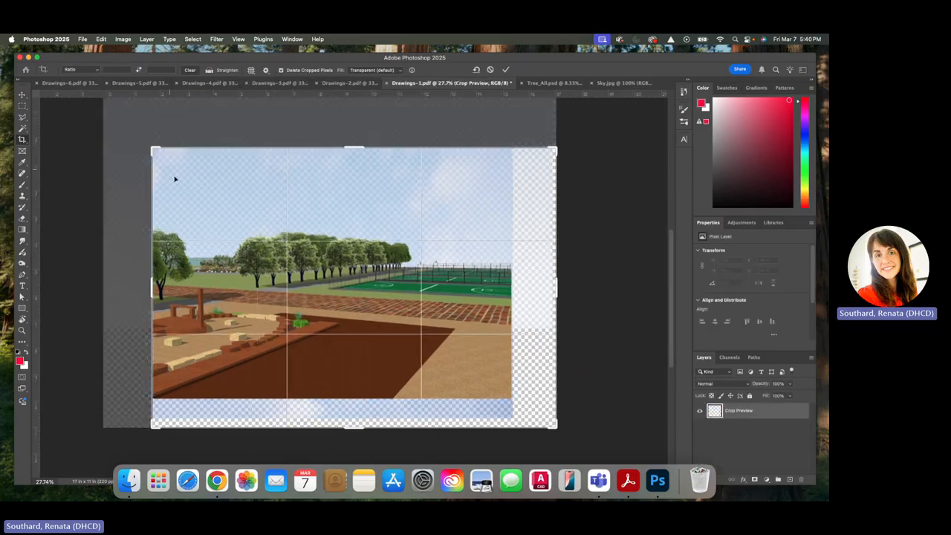
{"action": "left_click_drag", "start_coordinate": [555, 426], "coordinate": [534, 411]}
{"action": "key", "text": "Return"}
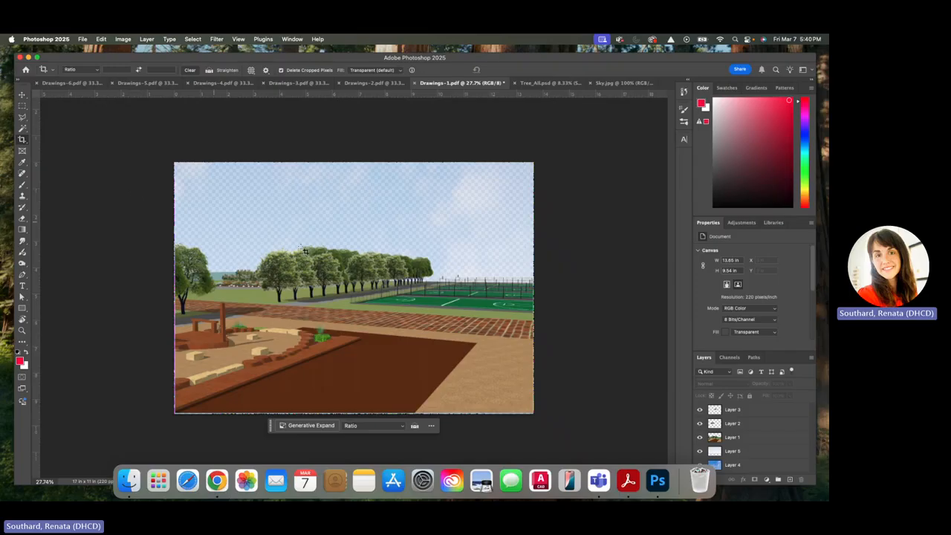
- Export the cropped image as a PNG named Render-1.png to the Desktop
{"action": "left_click", "coordinate": [82, 39]}
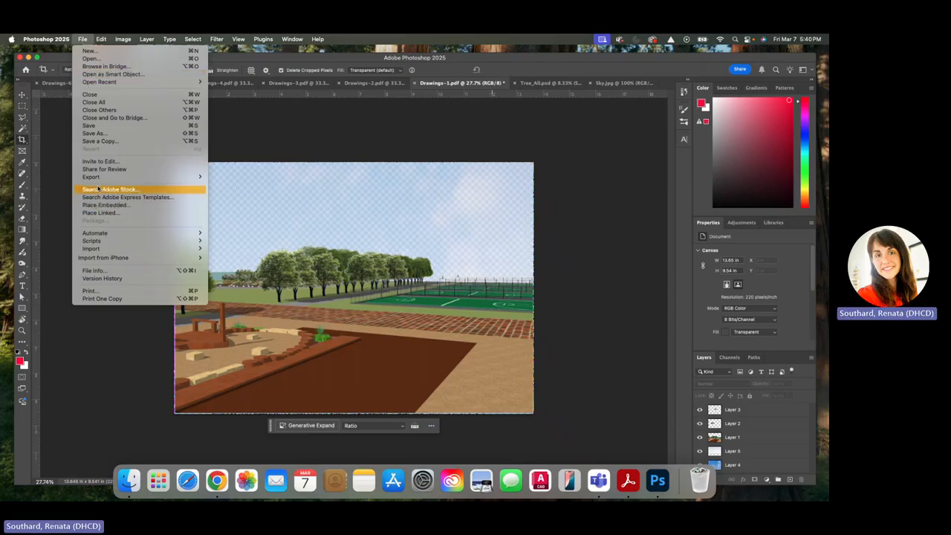
{"action": "mouse_move", "coordinate": [95, 179]}
{"action": "left_click", "coordinate": [255, 177]}
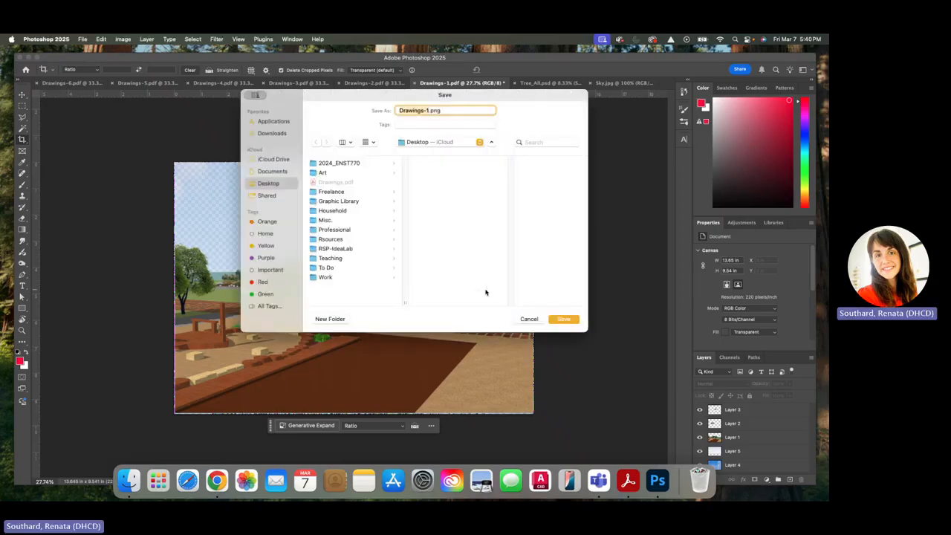
{"action": "type", "text": "Render"}
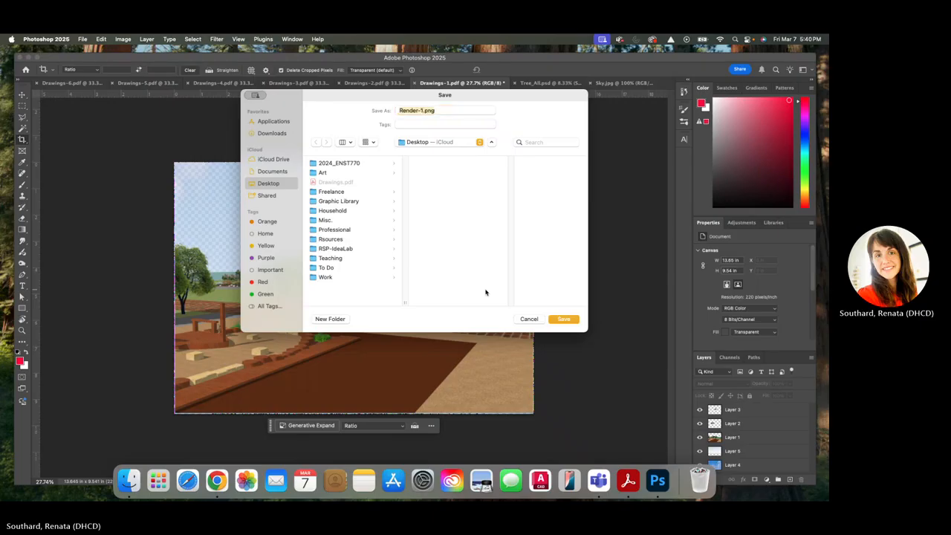
{"action": "key", "text": "Return"}
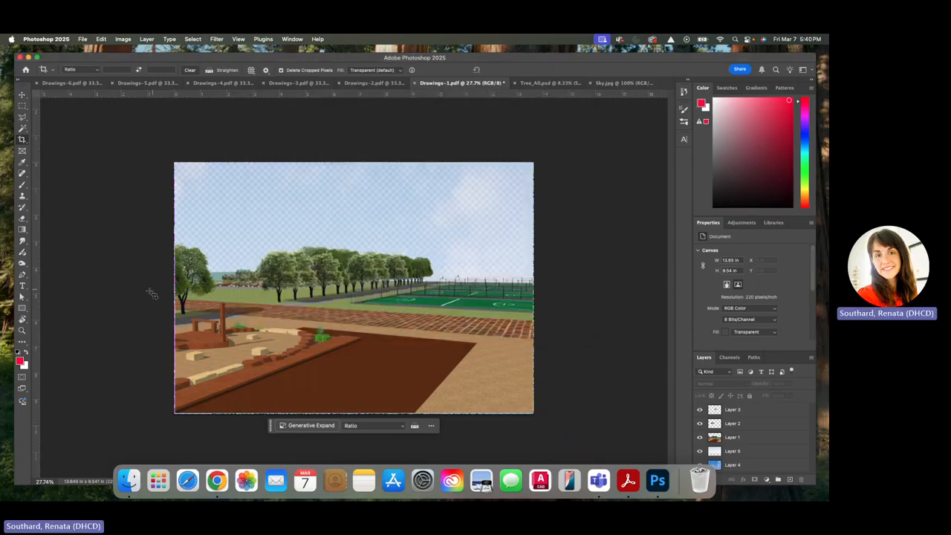
- Switch to Preview and examine the exported Render-1.png, repositioning its window to view the whole image
{"action": "left_click", "coordinate": [482, 481]}
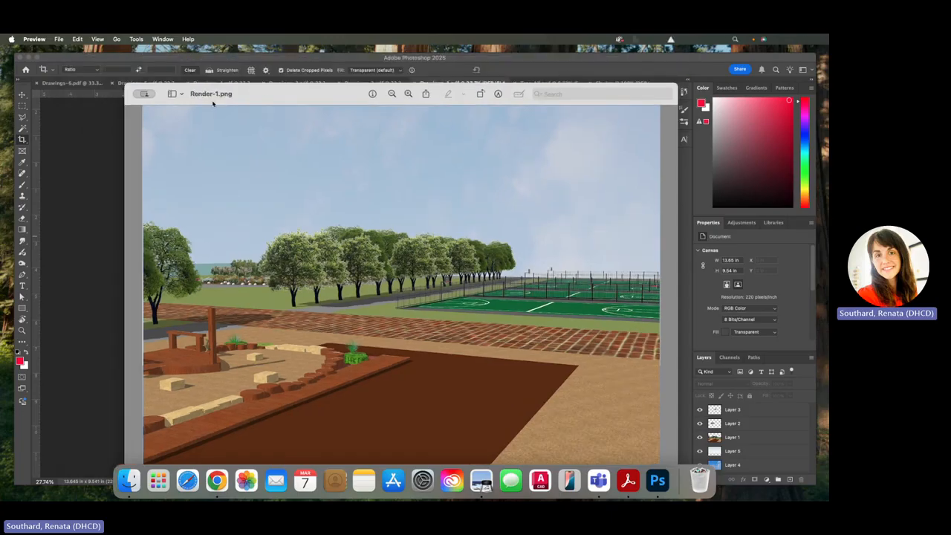
{"action": "left_click_drag", "start_coordinate": [265, 93], "coordinate": [209, 74]}
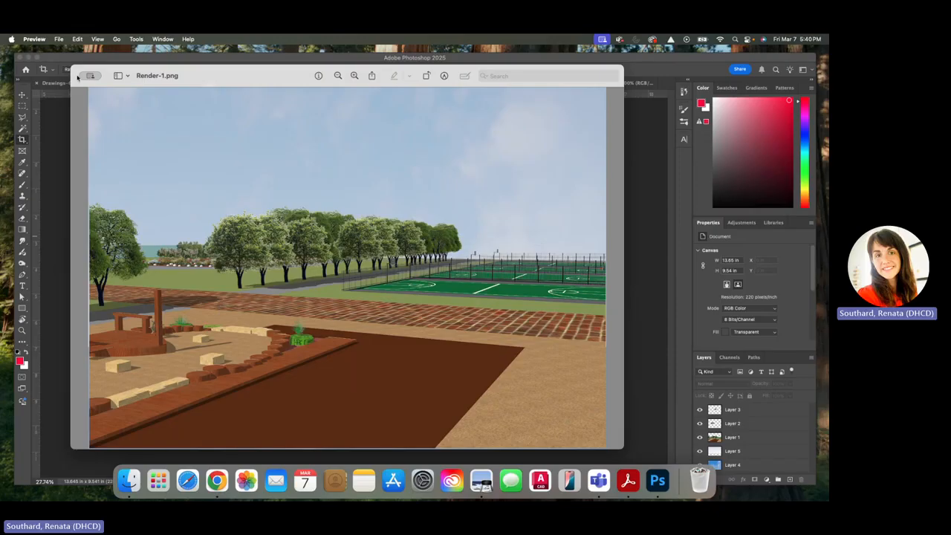
{"action": "left_click_drag", "start_coordinate": [186, 82], "coordinate": [175, 95]}
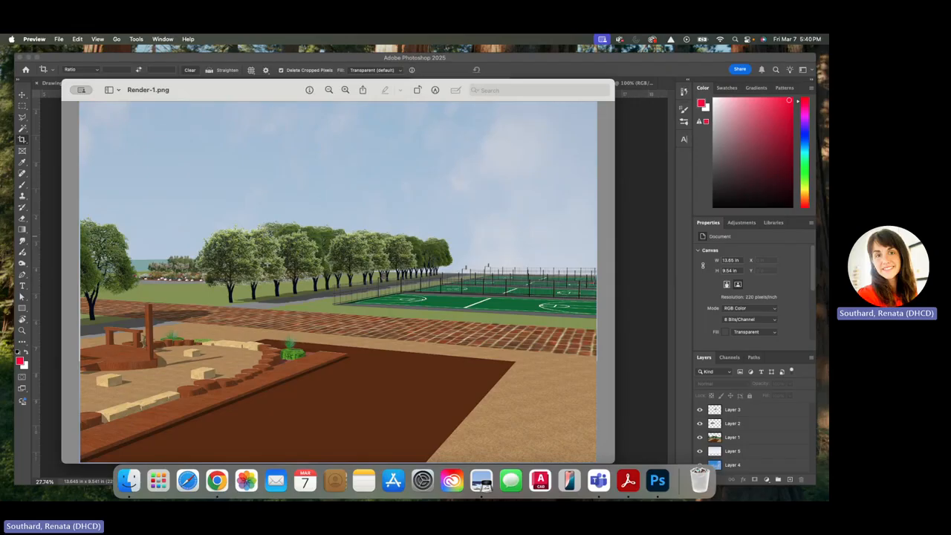